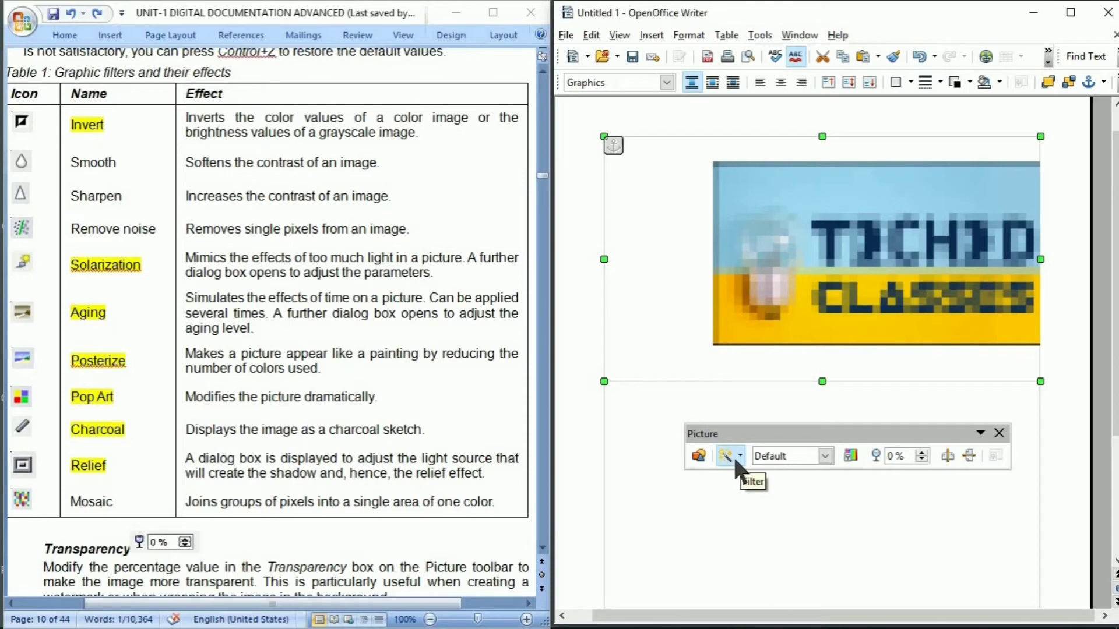
- Set the transparency of the selected TECHED CLASSES picture to 90%
{"action": "left_click", "coordinate": [736, 466]}
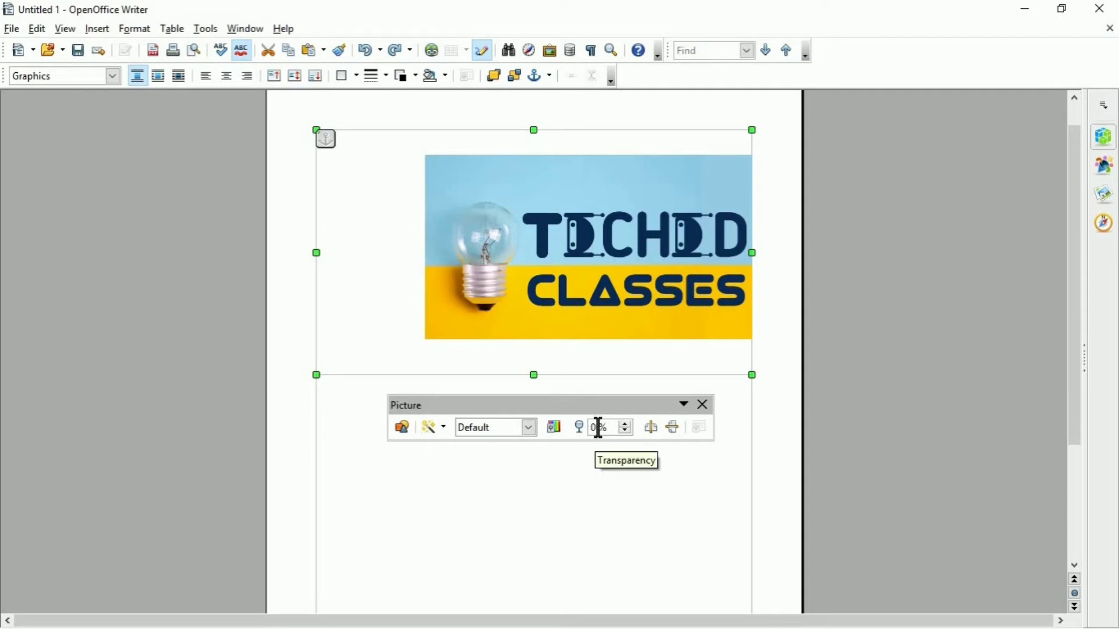
{"action": "left_click", "coordinate": [598, 429]}
{"action": "type", "text": "9"}
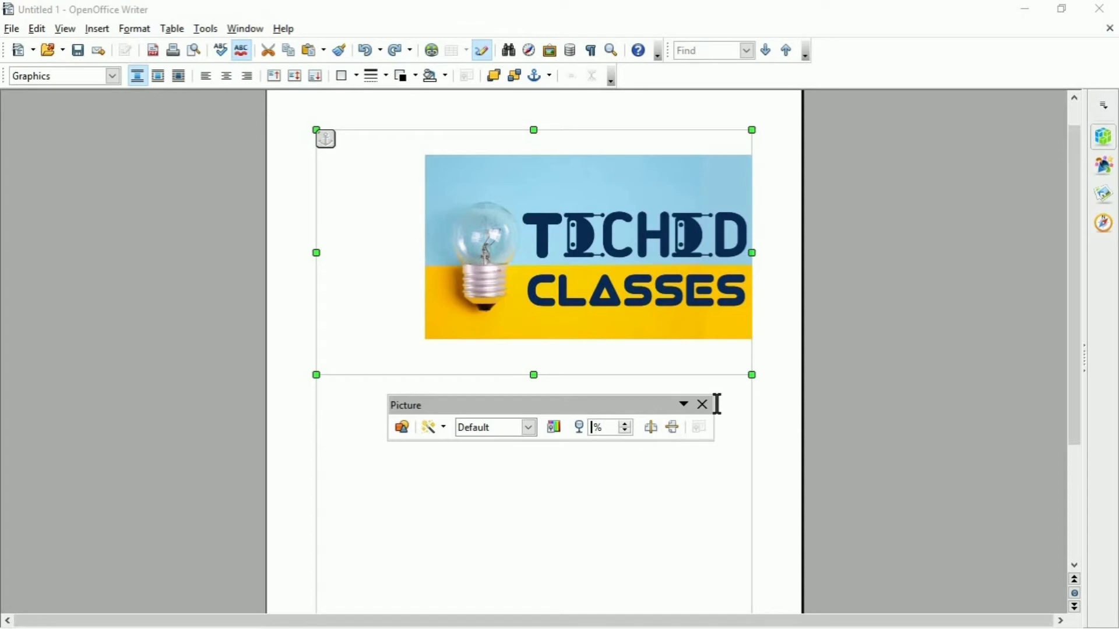
{"action": "key", "text": "Return"}
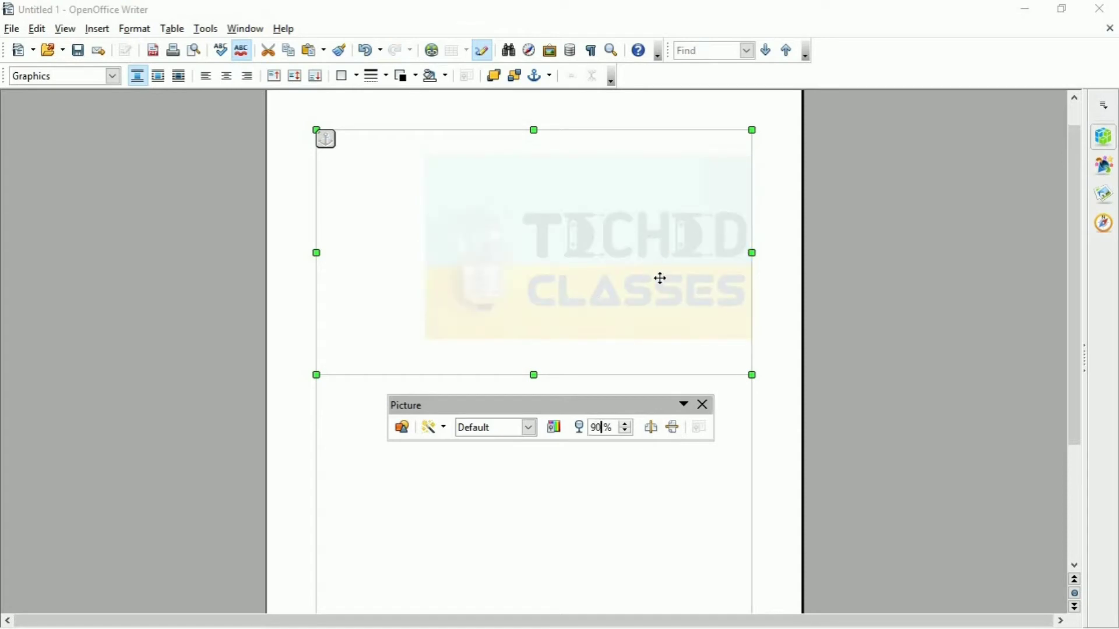
- Reset the picture's transparency to 0%
{"action": "key", "text": "BackSpace"}
{"action": "key", "text": "BackSpace"}
{"action": "type", "text": "0"}
{"action": "key", "text": "Return"}
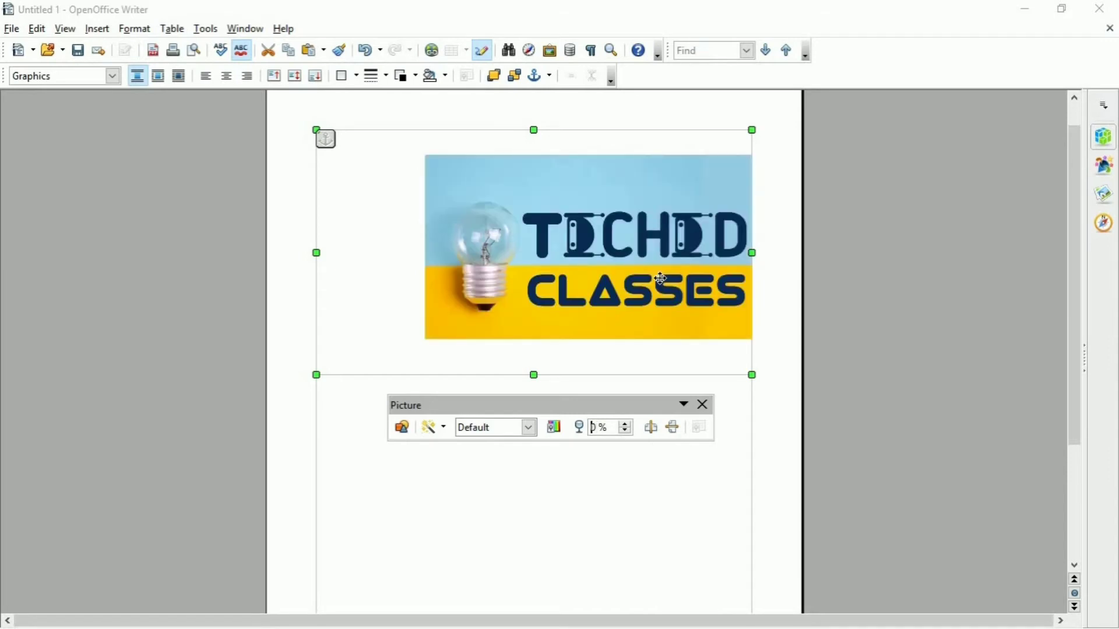
- Try 90% transparency on the picture again and restore it to 0%
{"action": "type", "text": "9"}
{"action": "key", "text": "Return"}
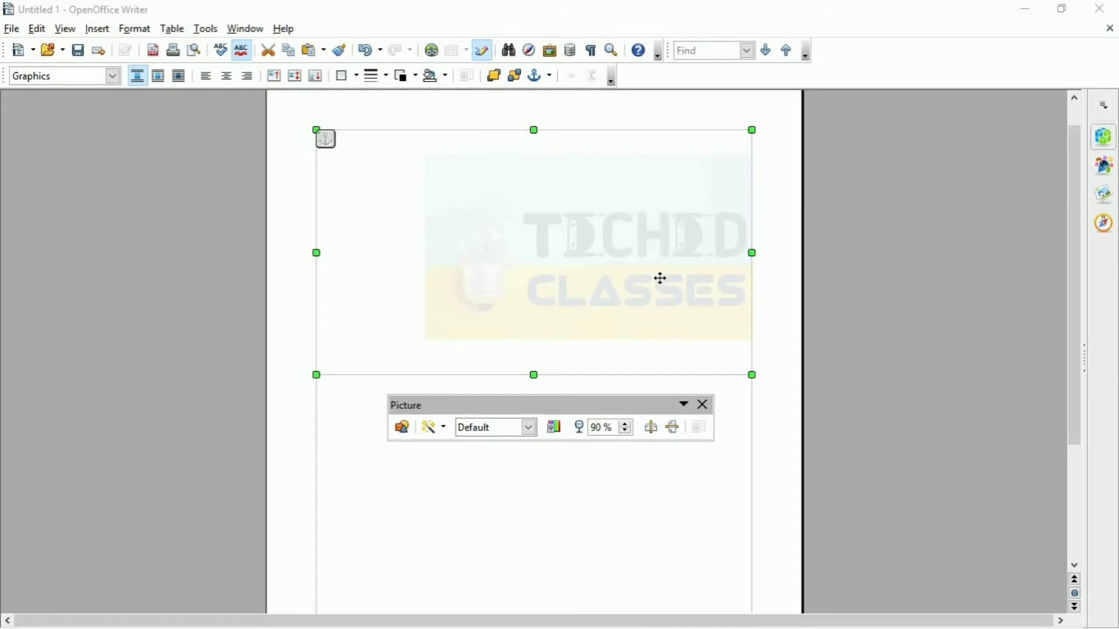
{"action": "key", "text": "BackSpace"}
{"action": "key", "text": "Return"}
{"action": "type", "text": "1"}
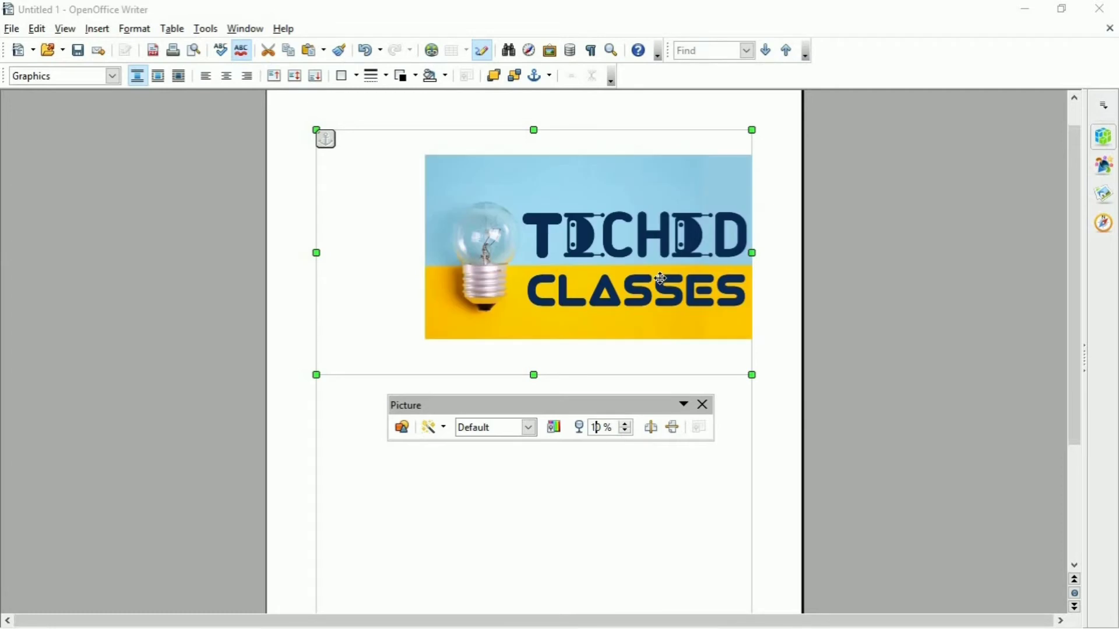
{"action": "type", "text": "0"}
{"action": "key", "text": "Return"}
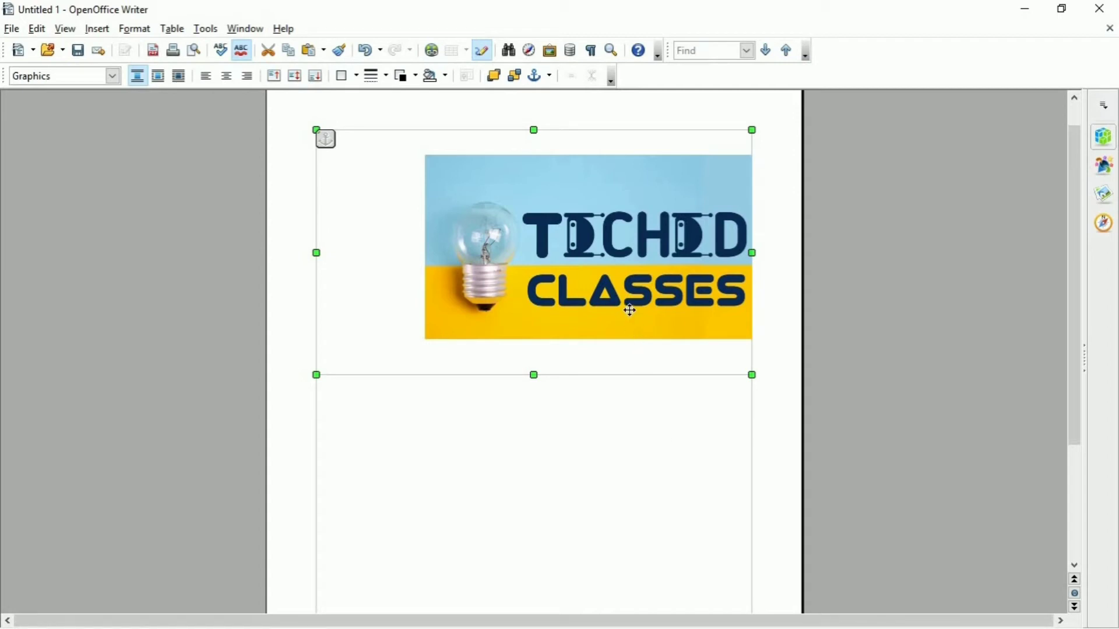
- Open the picture's crop settings and crop 7.98" from its left side with Keep scale
{"action": "right_click", "coordinate": [564, 304]}
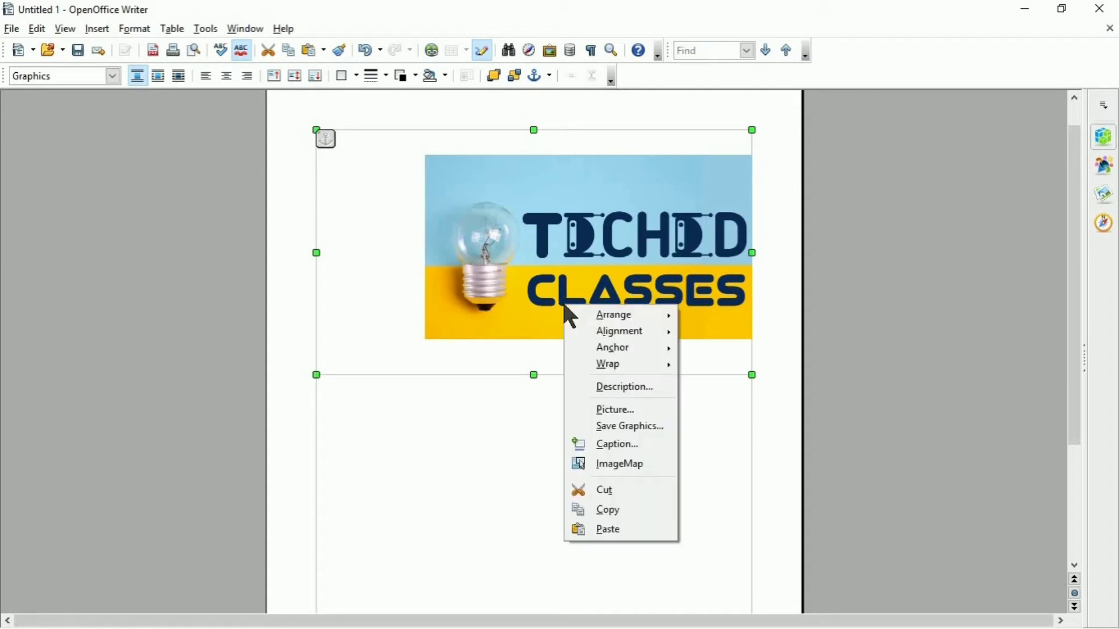
{"action": "left_click", "coordinate": [615, 410]}
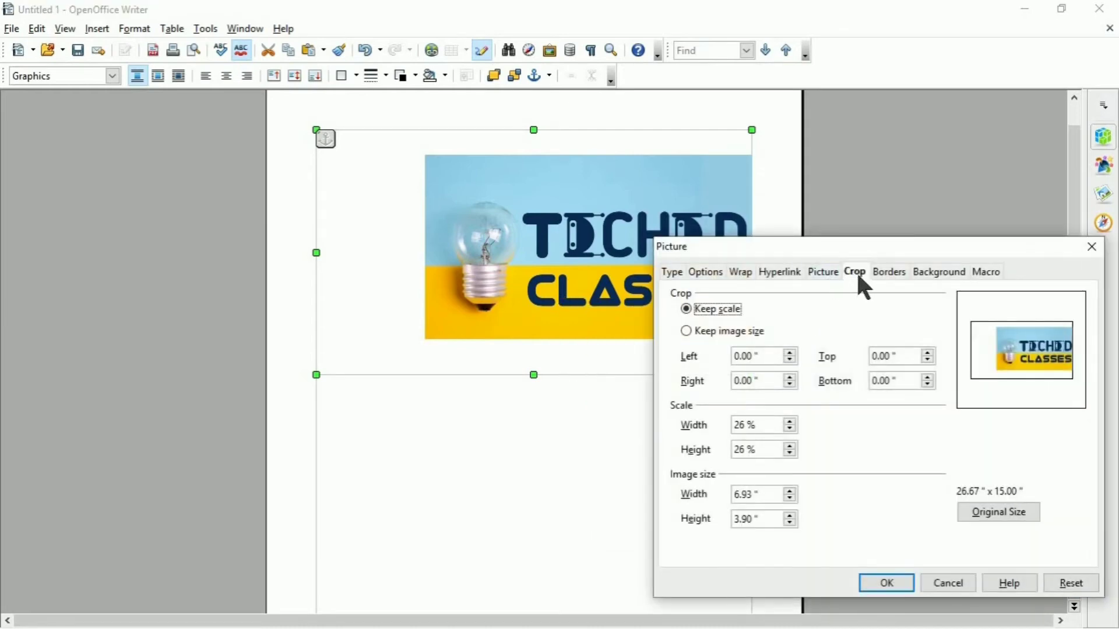
{"action": "left_click_drag", "start_coordinate": [863, 250], "coordinate": [785, 267]}
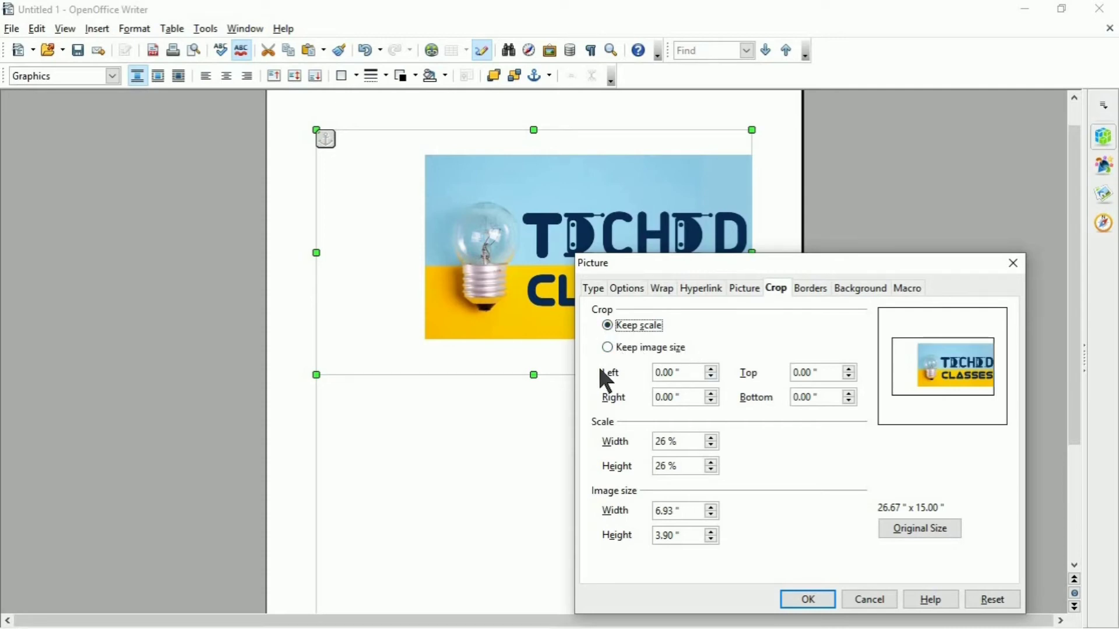
{"action": "left_click", "coordinate": [711, 370]}
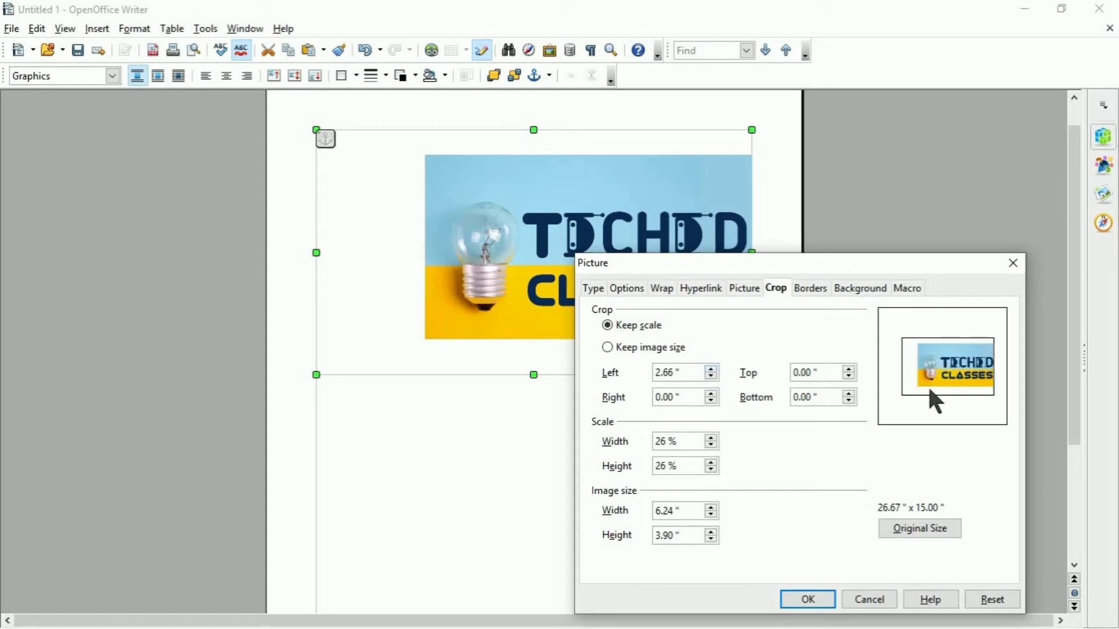
{"action": "left_click", "coordinate": [711, 370]}
{"action": "left_click", "coordinate": [711, 370]}
{"action": "left_click", "coordinate": [711, 370]}
{"action": "left_click", "coordinate": [711, 370]}
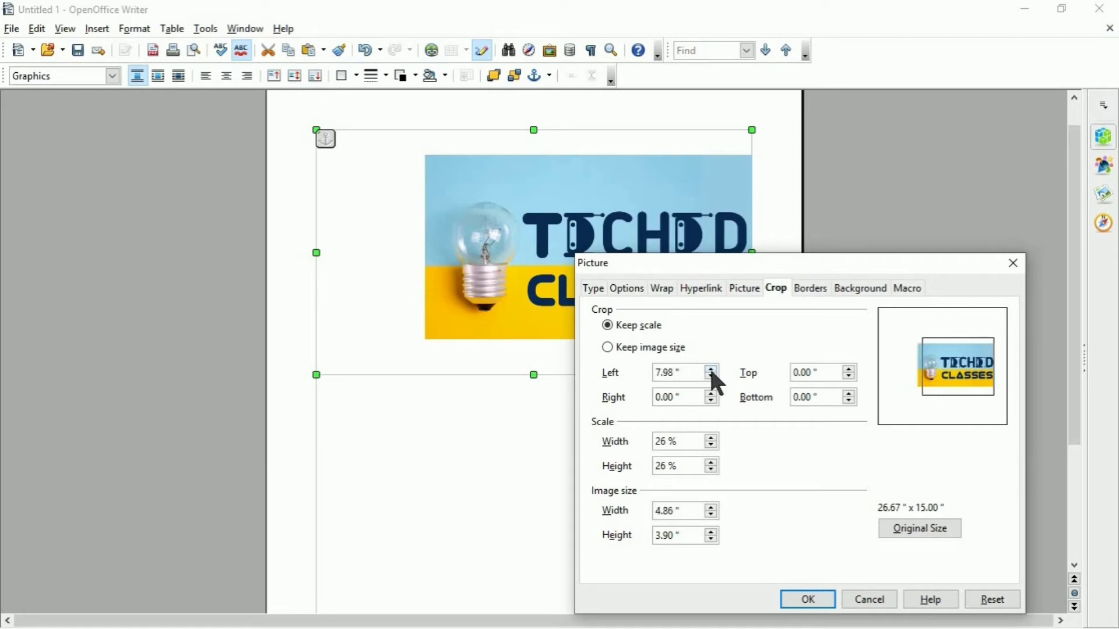
- Crop 1.50" from the top and 2.25" from the bottom of the picture and apply the crop
{"action": "left_click", "coordinate": [849, 370]}
{"action": "left_click", "coordinate": [849, 370]}
{"action": "left_click", "coordinate": [849, 394]}
{"action": "left_click", "coordinate": [849, 394]}
{"action": "left_click", "coordinate": [849, 394]}
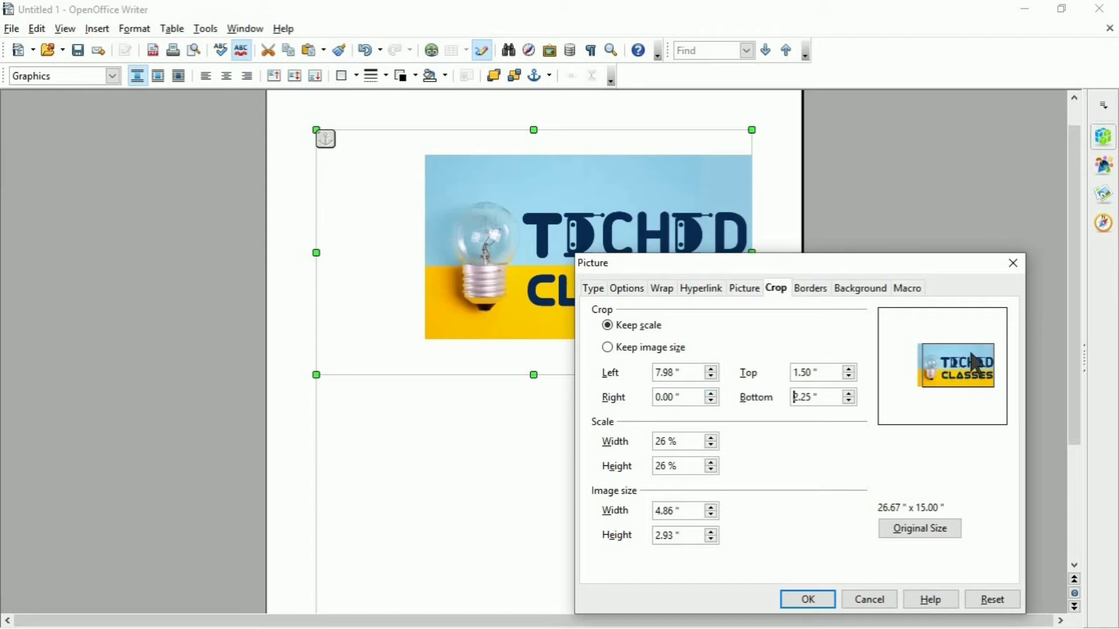
{"action": "left_click", "coordinate": [815, 605]}
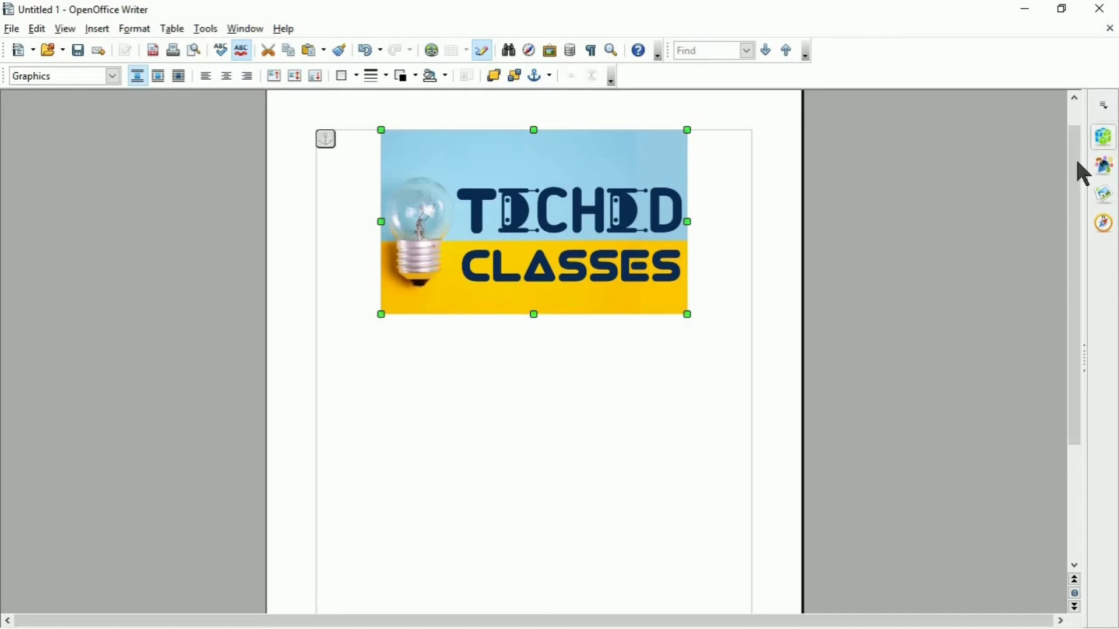
- Crop the picture further with Keep image size, setting the left crop to 14.63" and increasing the top crop
{"action": "left_click", "coordinate": [1107, 140]}
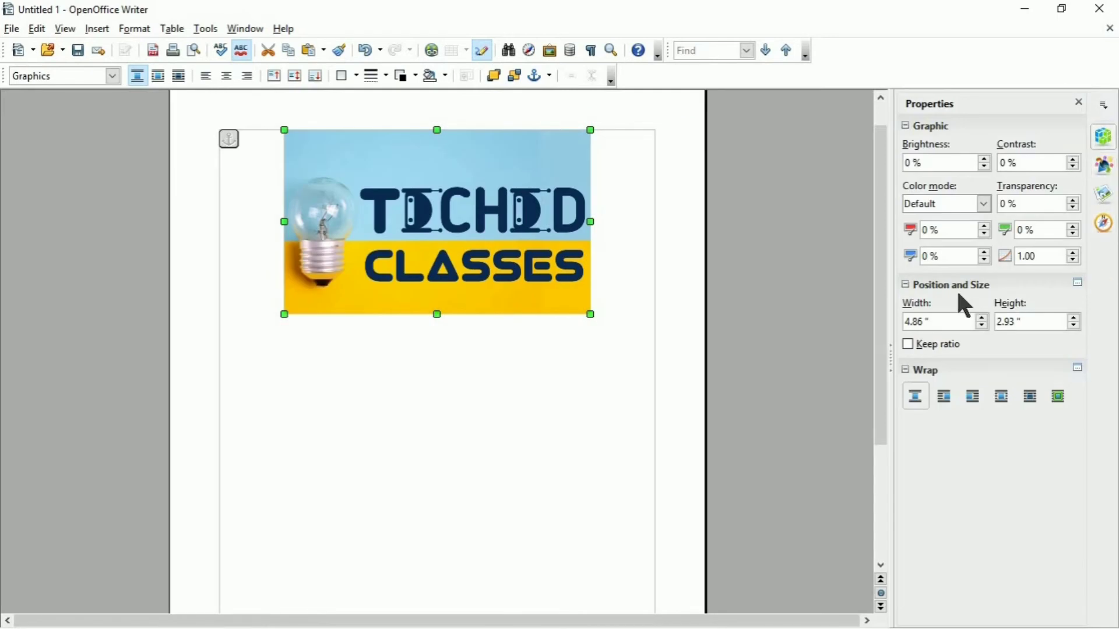
{"action": "left_click", "coordinate": [1079, 286]}
{"action": "left_click_drag", "start_coordinate": [859, 206], "coordinate": [895, 141]}
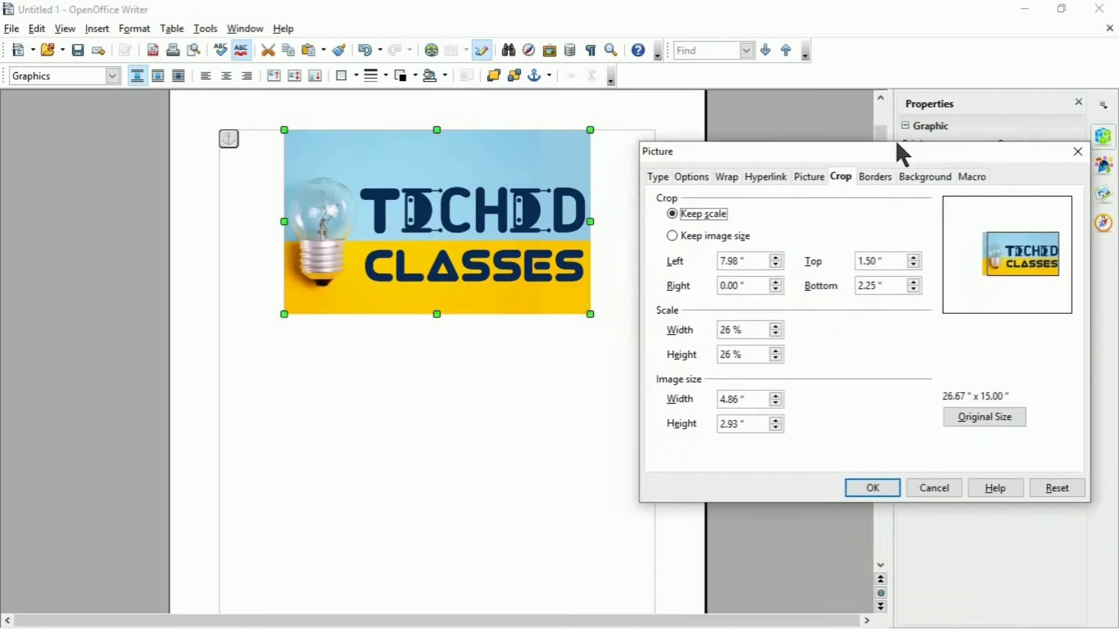
{"action": "left_click", "coordinate": [683, 226]}
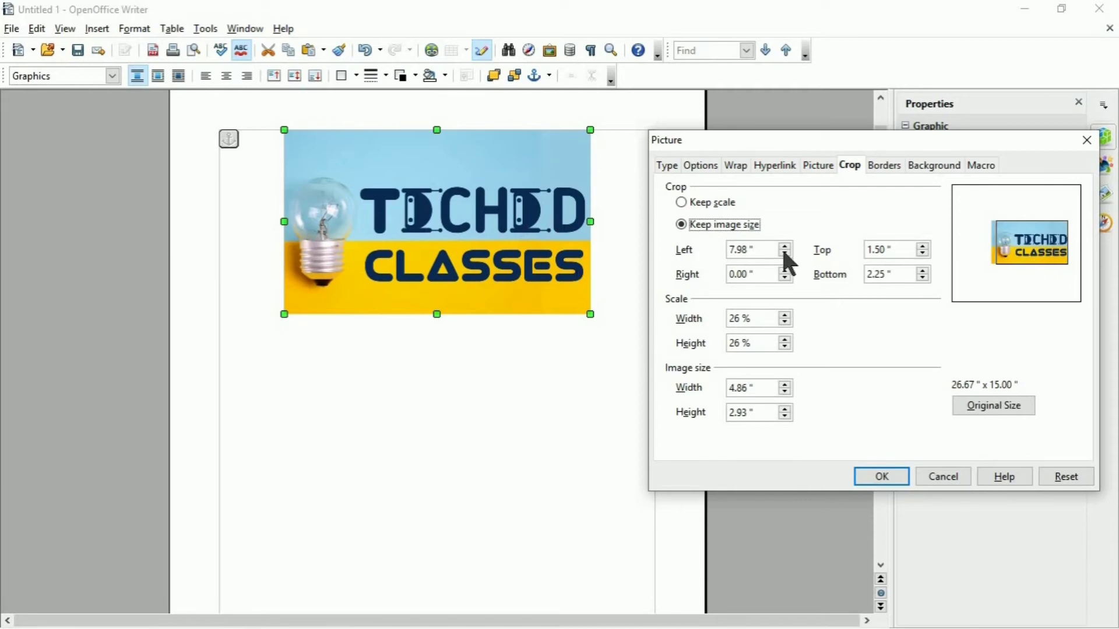
{"action": "left_click_drag", "start_coordinate": [785, 247], "coordinate": [785, 248]}
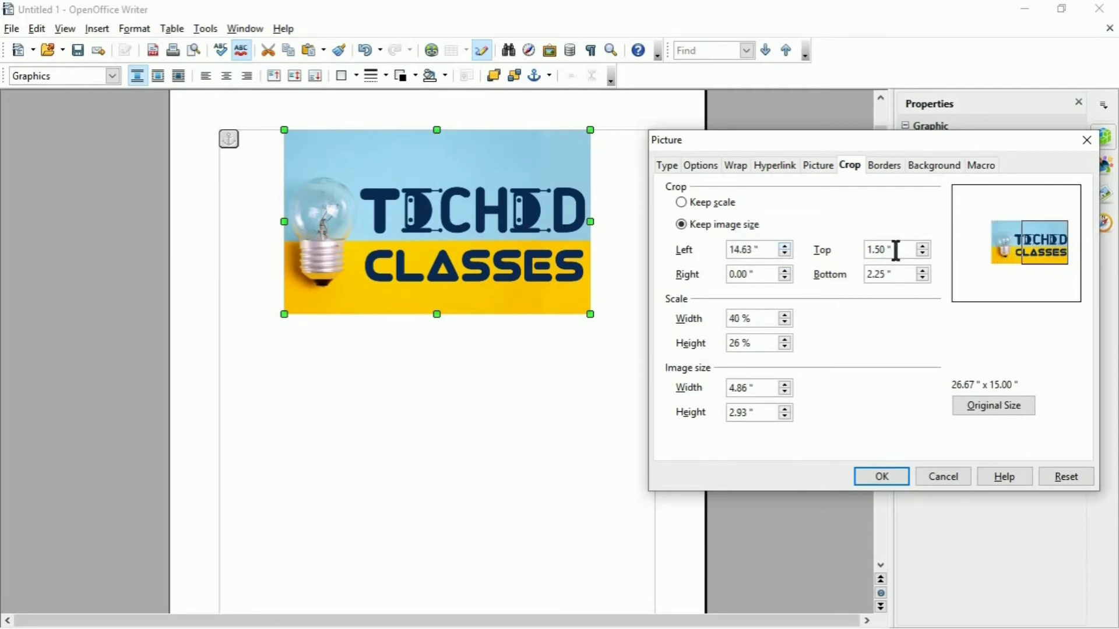
{"action": "left_click_drag", "start_coordinate": [922, 243], "coordinate": [920, 243]}
{"action": "left_click", "coordinate": [882, 477]}
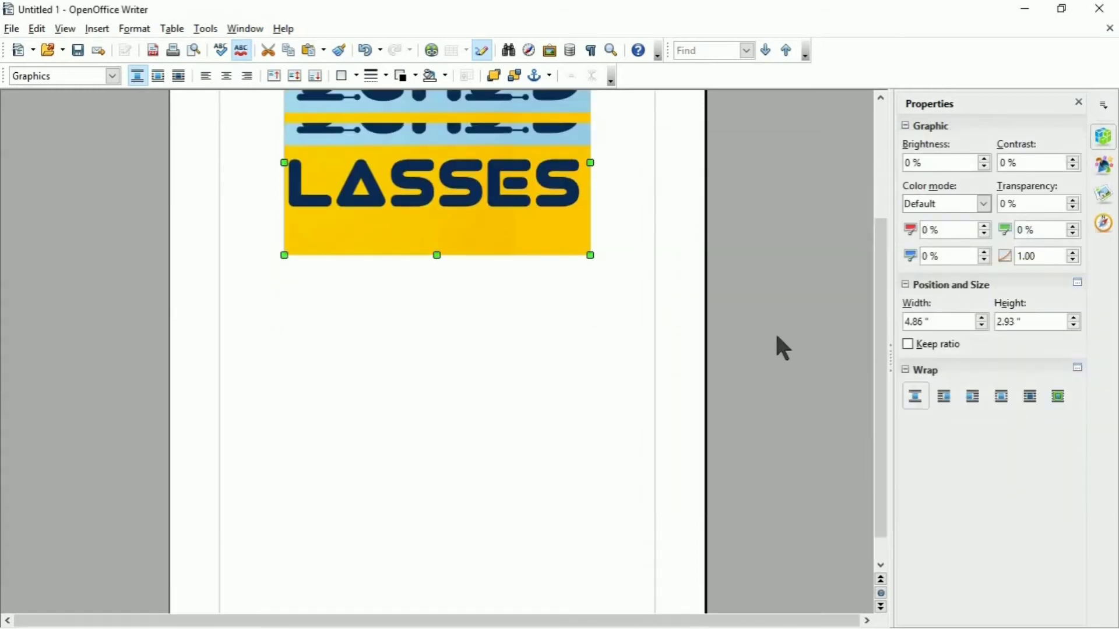
{"action": "scroll", "coordinate": [735, 308], "scroll_direction": "up", "scroll_amount": 3}
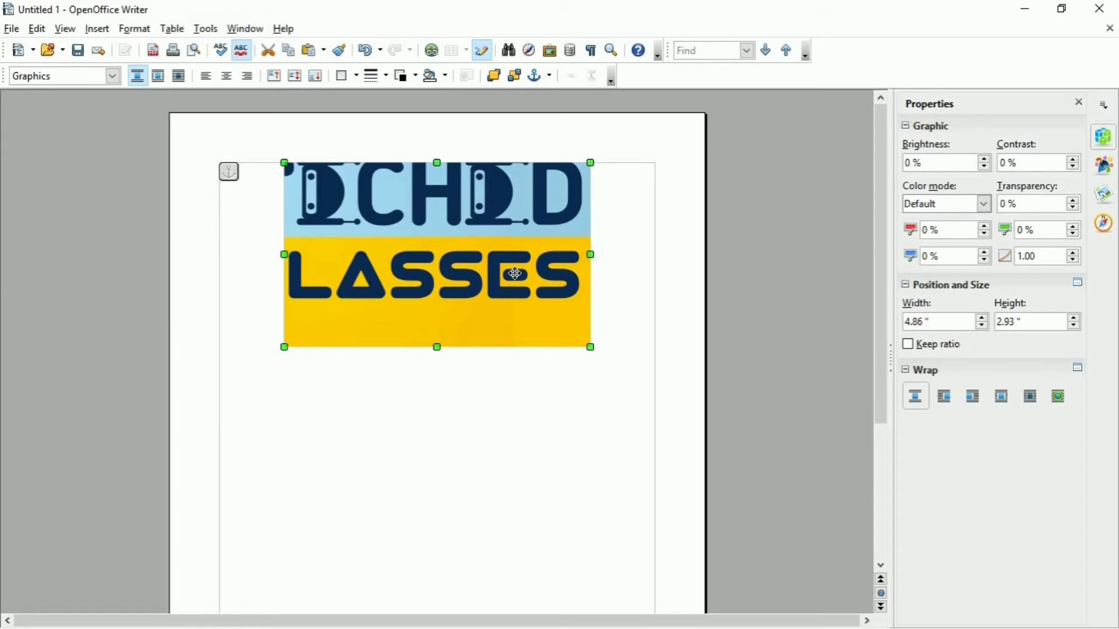
- Reselect the picture and enlarge it freely from a corner to about 6.29" wide by 6.07" high
{"action": "left_click", "coordinate": [624, 421]}
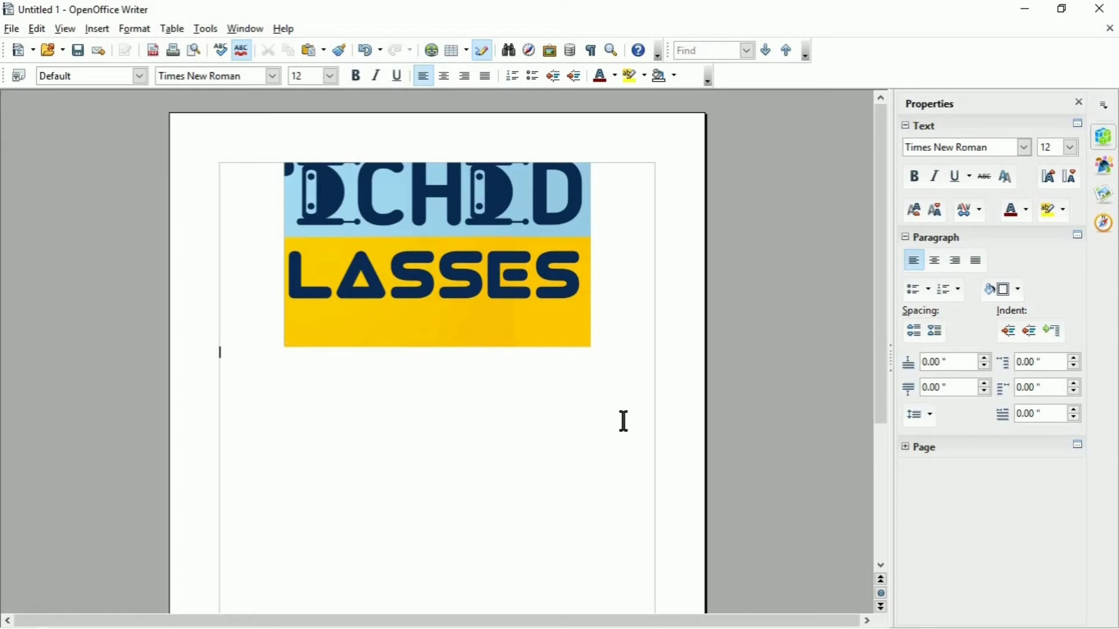
{"action": "left_click", "coordinate": [509, 278]}
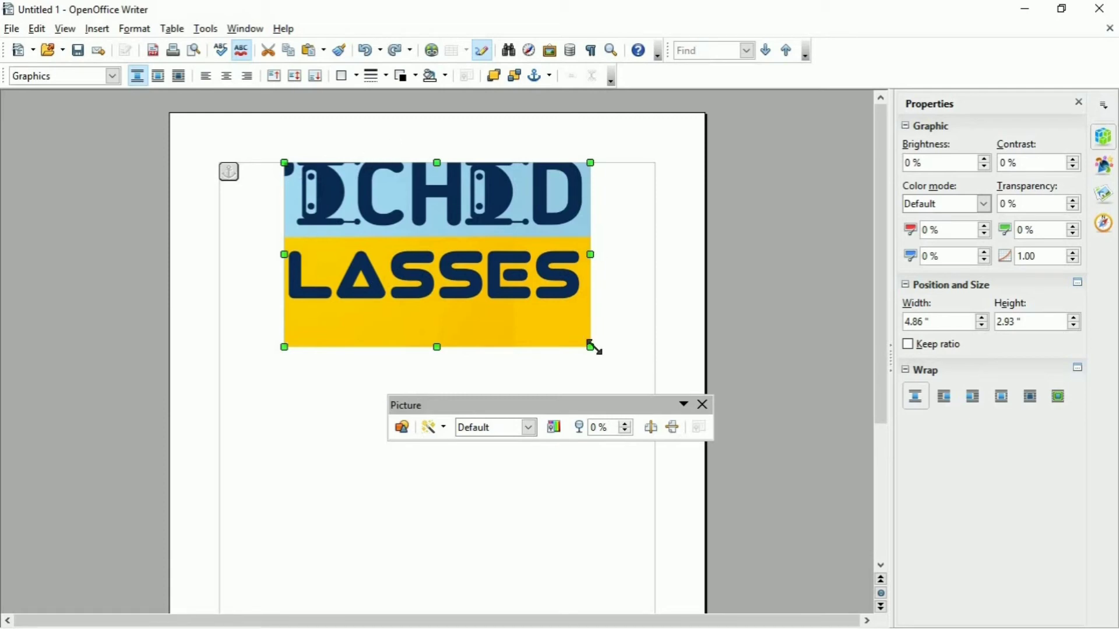
{"action": "mouse_move", "coordinate": [594, 348]}
{"action": "left_mouse_down"}
{"action": "mouse_move", "coordinate": [647, 435]}
{"action": "mouse_move", "coordinate": [680, 546]}
{"action": "left_mouse_up"}
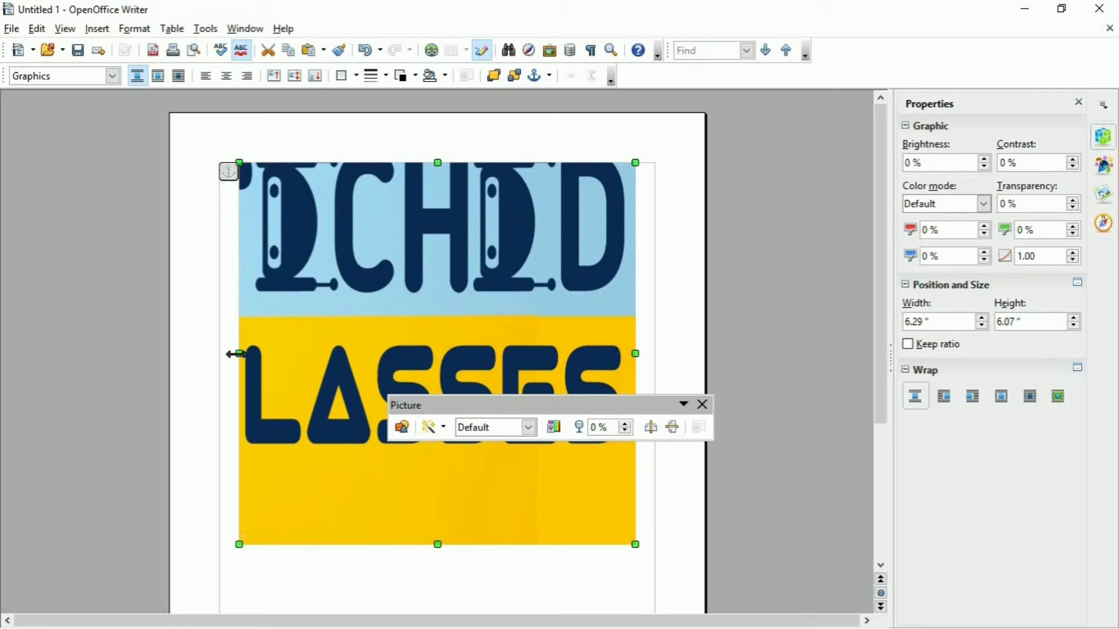
- Narrow the picture horizontally to about 2.84" wide
{"action": "left_click_drag", "start_coordinate": [236, 354], "coordinate": [436, 336]}
{"action": "left_click_drag", "start_coordinate": [436, 336], "coordinate": [456, 330]}
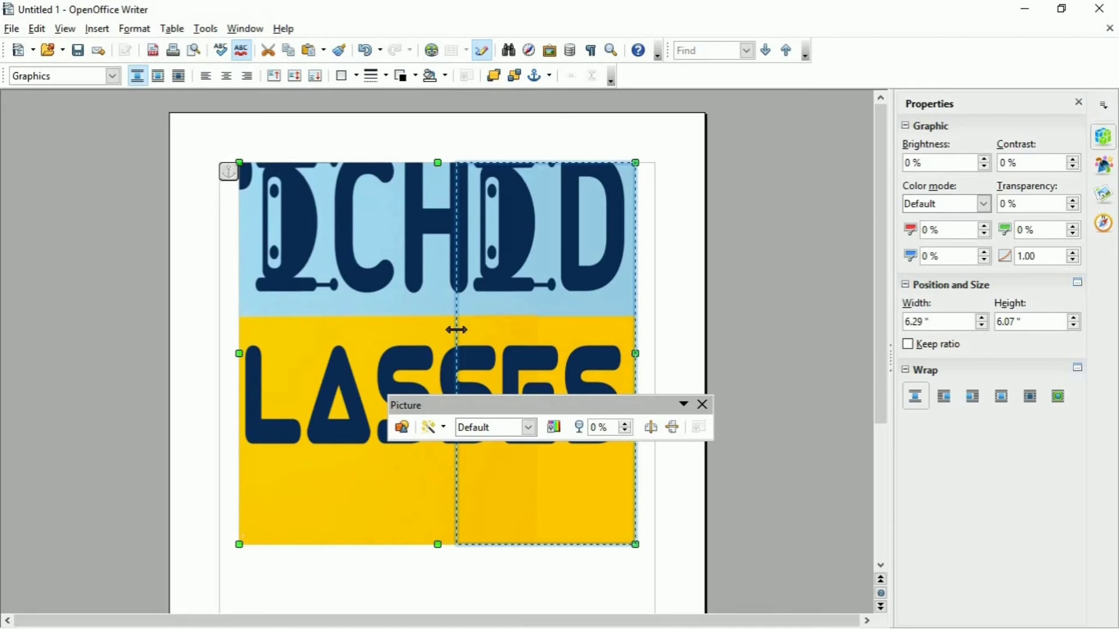
{"action": "left_click_drag", "start_coordinate": [456, 330], "coordinate": [457, 330]}
{"action": "left_click", "coordinate": [641, 367]}
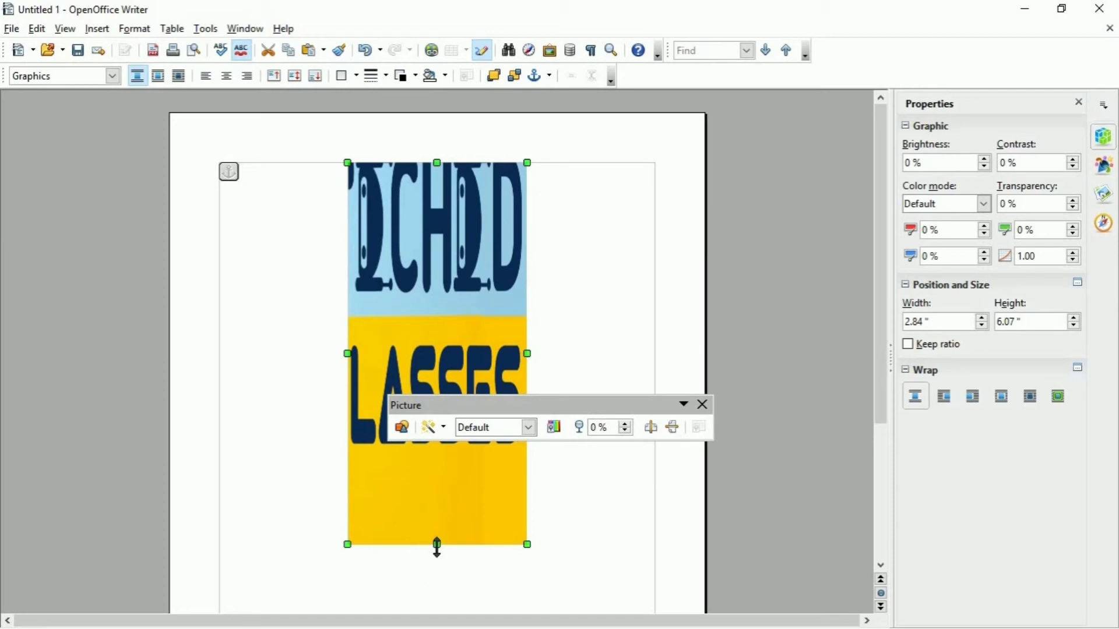
- Shorten the picture to about 2.49" high, then enlarge it proportionally to about 5.28" by 4.62"
{"action": "left_click_drag", "start_coordinate": [437, 548], "coordinate": [429, 320]}
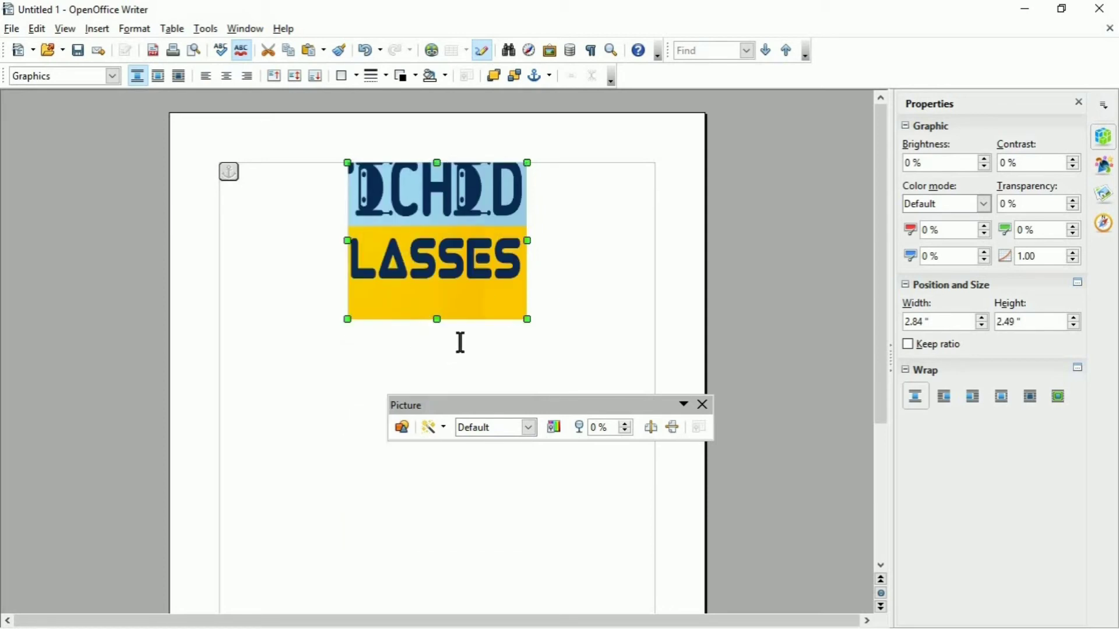
{"action": "left_click_drag", "start_coordinate": [437, 319], "coordinate": [540, 451]}
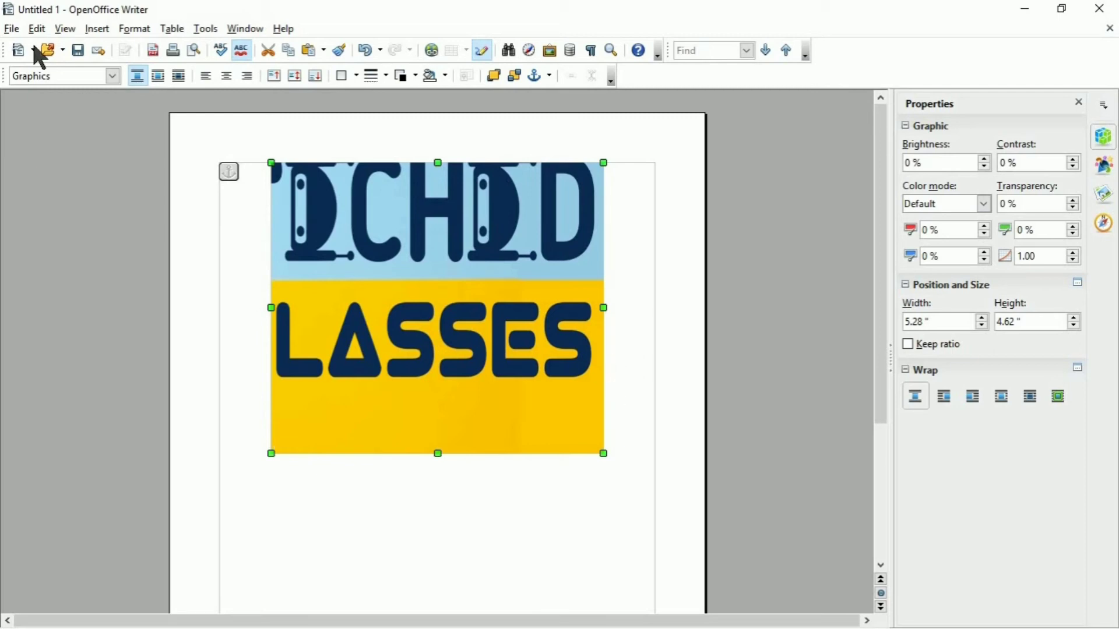
- Create a new blank OpenOffice Draw drawing document
{"action": "left_click", "coordinate": [12, 29]}
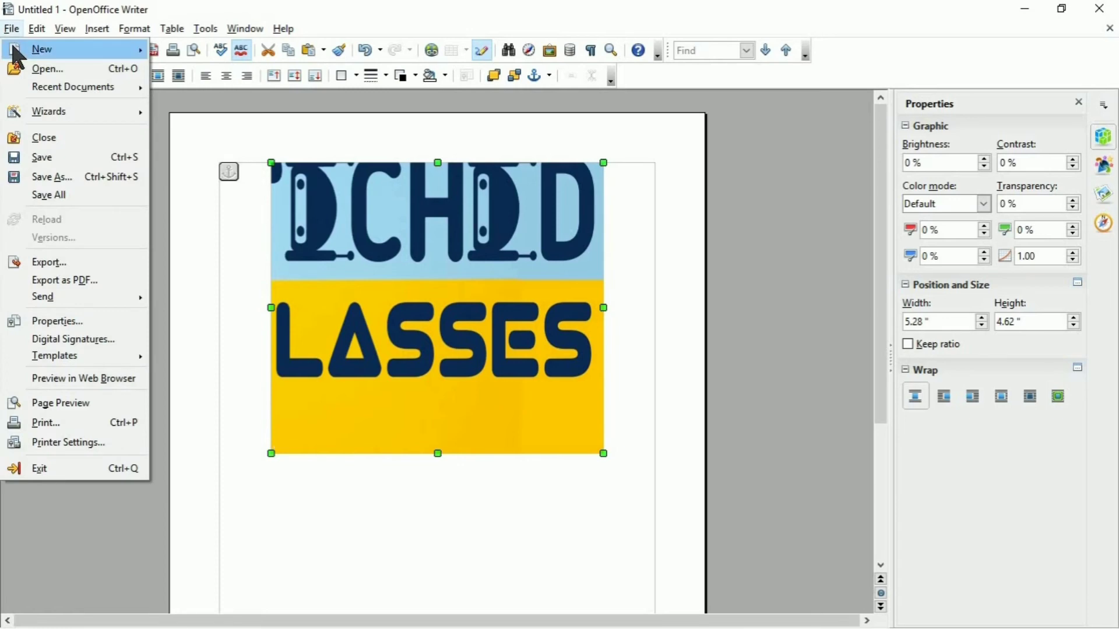
{"action": "mouse_move", "coordinate": [94, 49]}
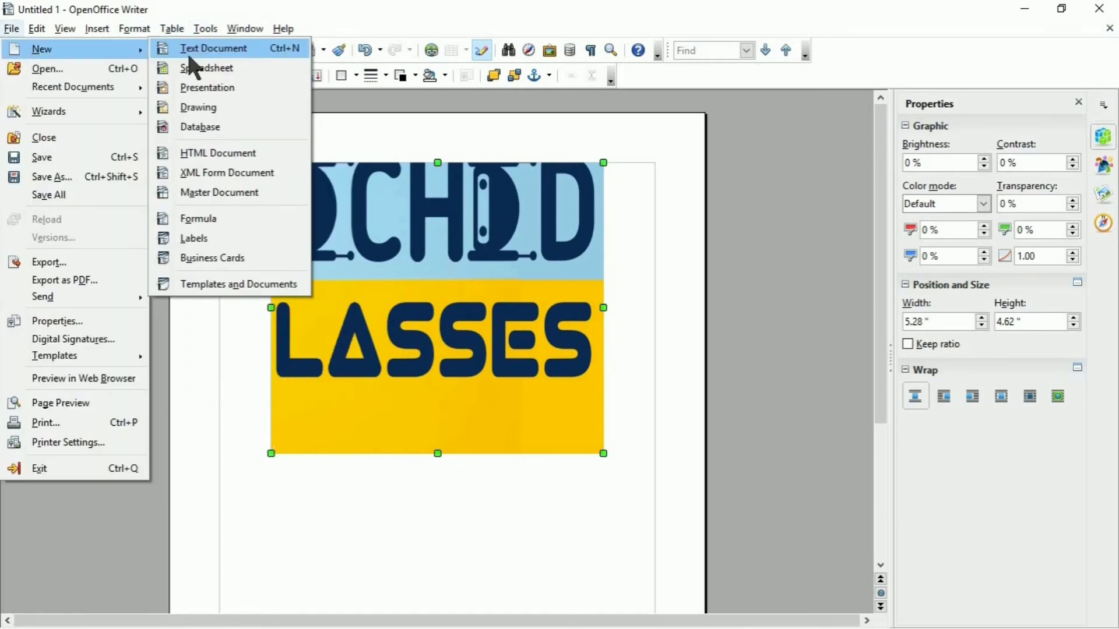
{"action": "left_click", "coordinate": [211, 111]}
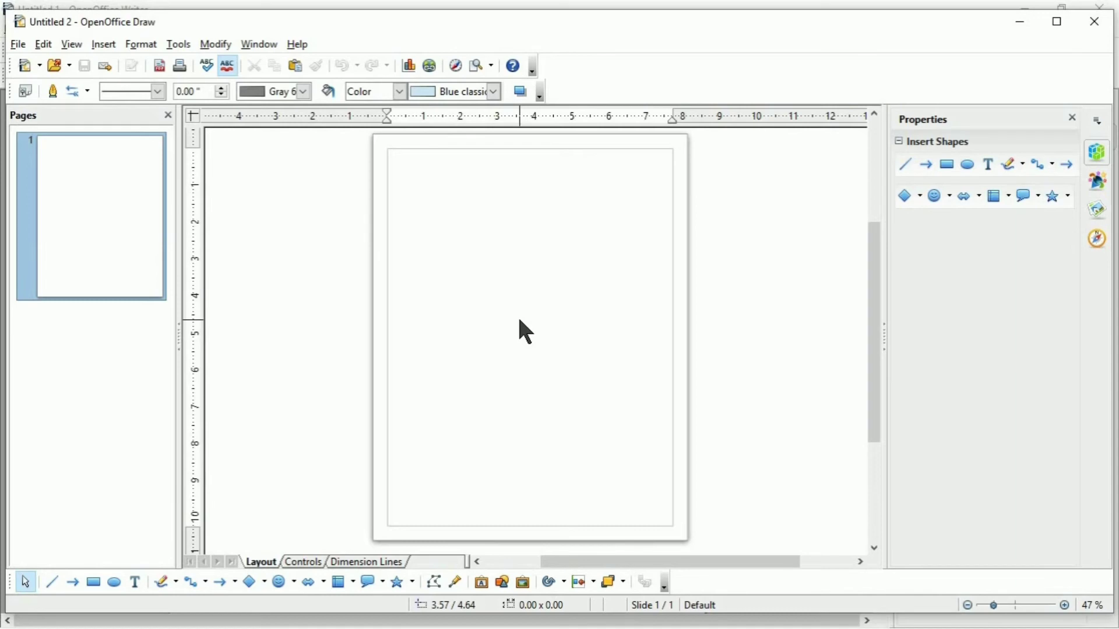
- Copy the picture from the Writer document and paste it into the new Draw document
{"action": "key", "text": "alt+Tab"}
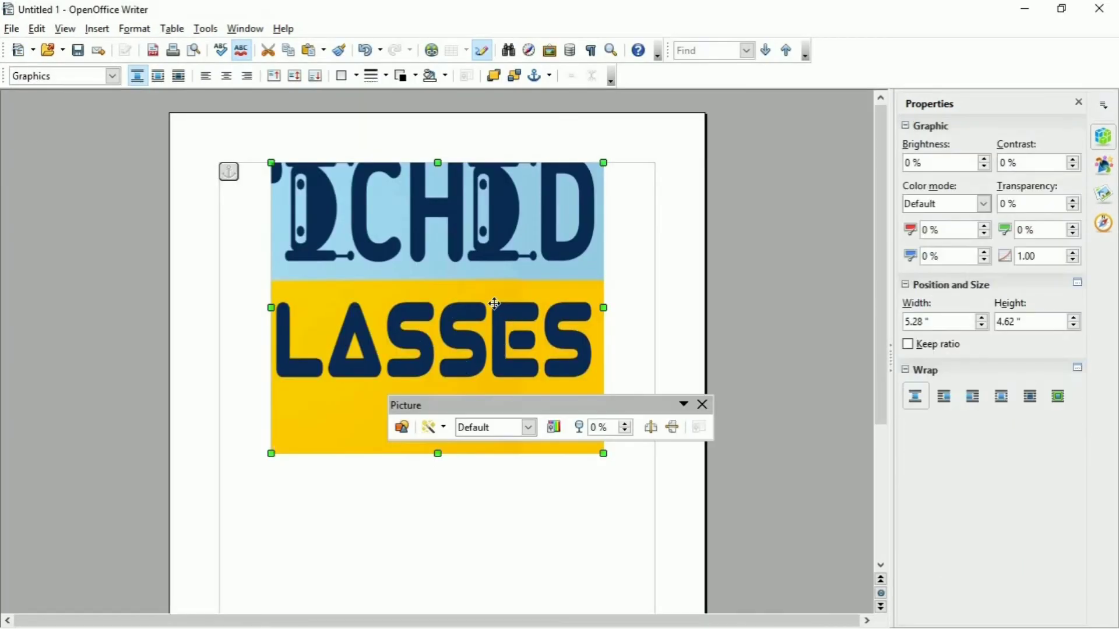
{"action": "key", "text": "alt+Tab"}
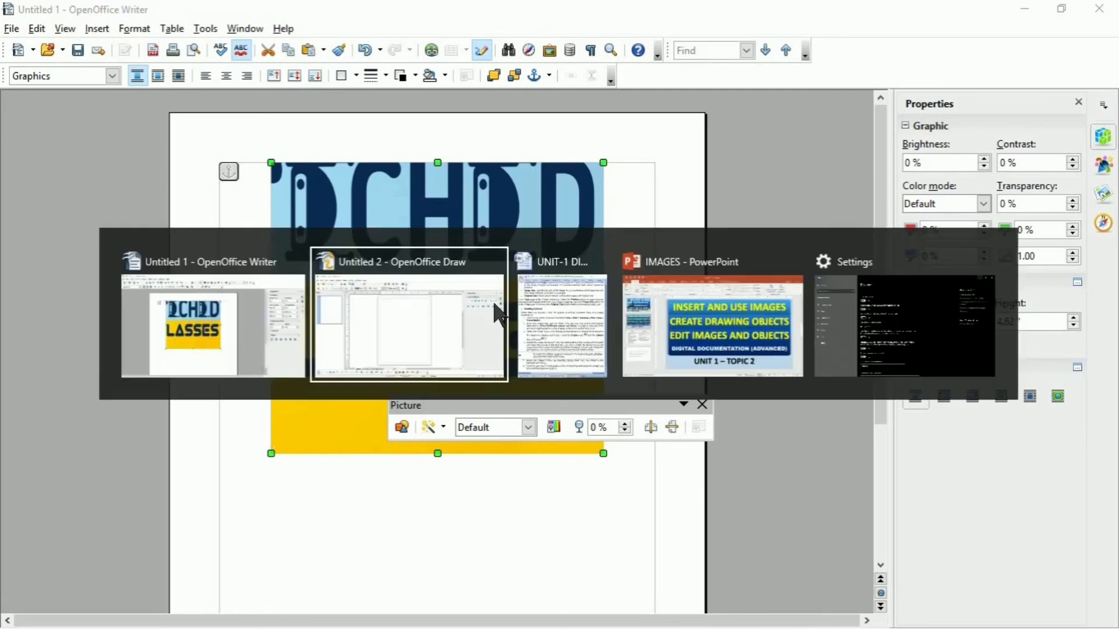
{"action": "key", "text": "ctrl+v"}
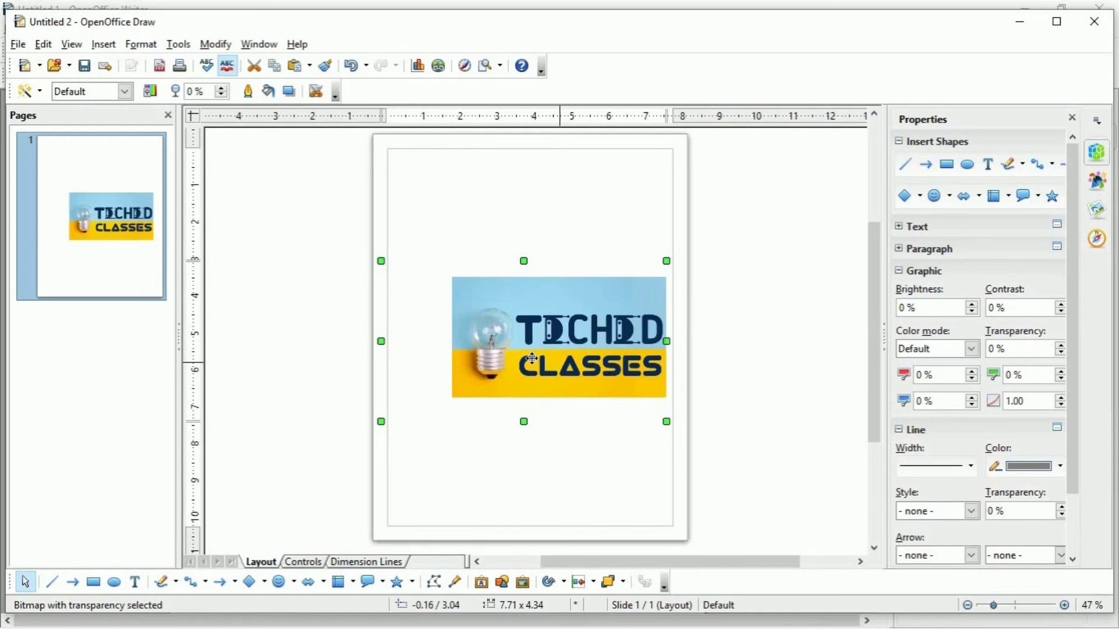
- Rotate the pasted picture about 90° counterclockwise in the Draw document
{"action": "left_click", "coordinate": [565, 580]}
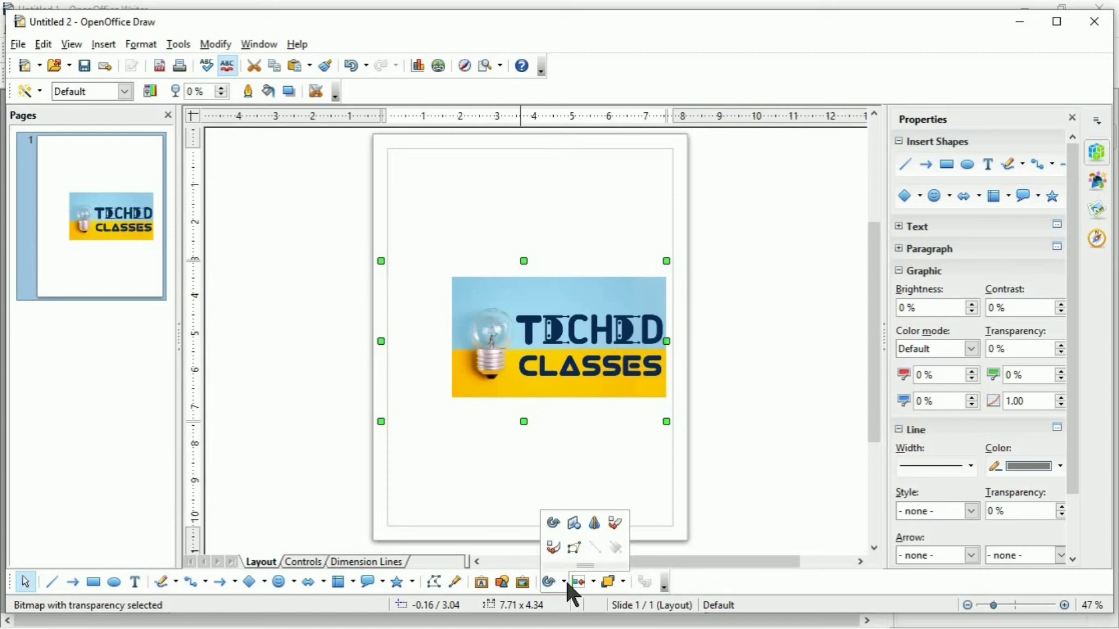
{"action": "left_click", "coordinate": [552, 519]}
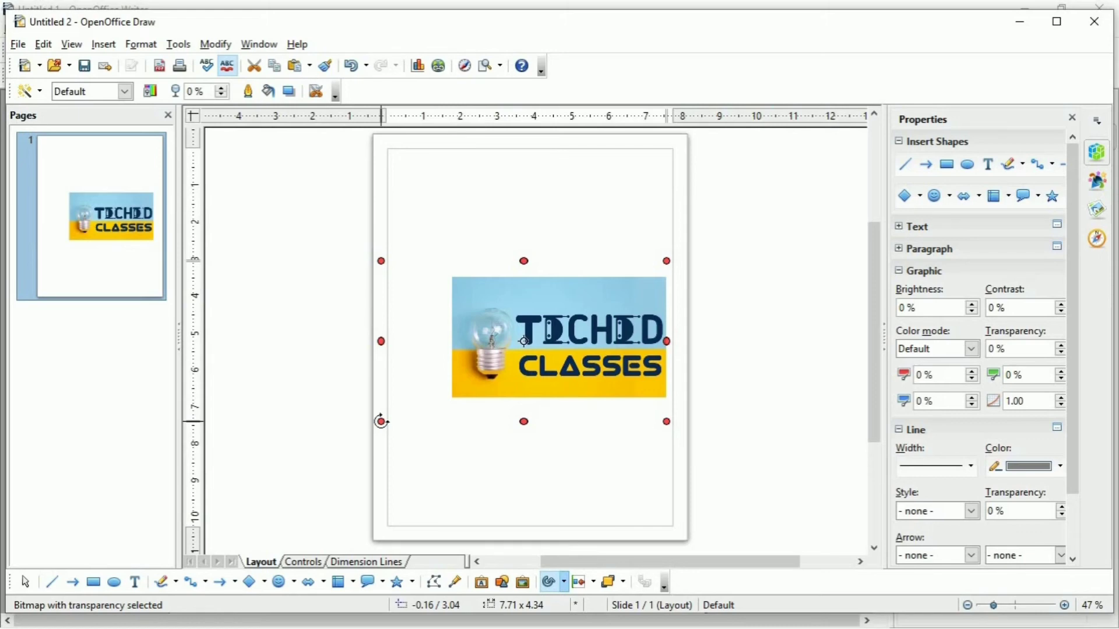
{"action": "left_click_drag", "start_coordinate": [381, 422], "coordinate": [616, 509]}
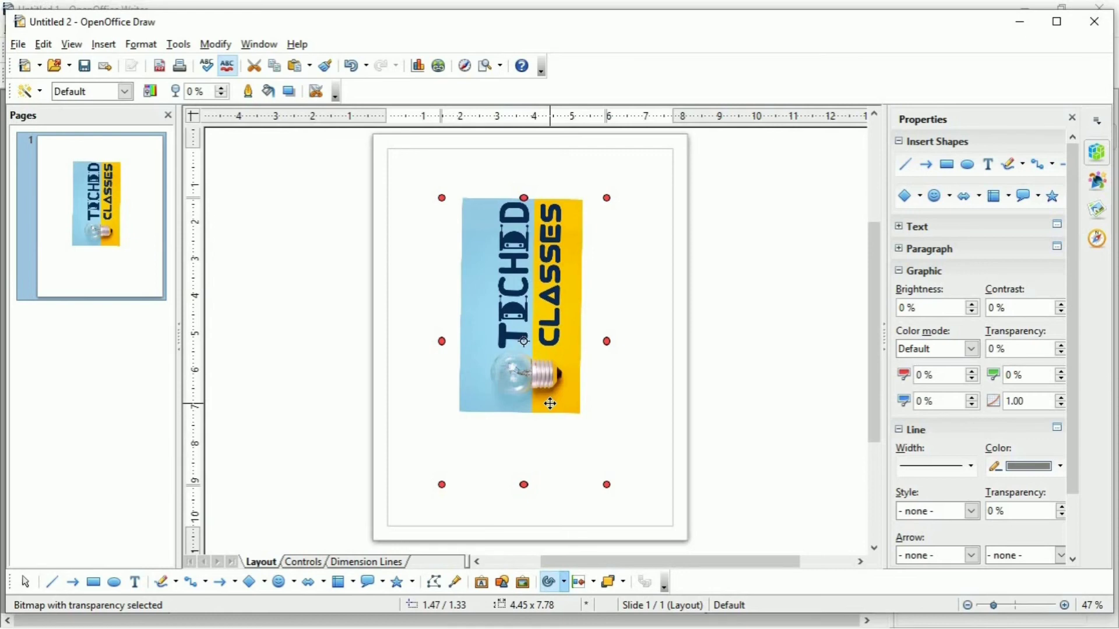
- Copy the rotated picture from Draw into the OpenOffice Writer document, then delete it from the page
{"action": "left_click", "coordinate": [553, 397]}
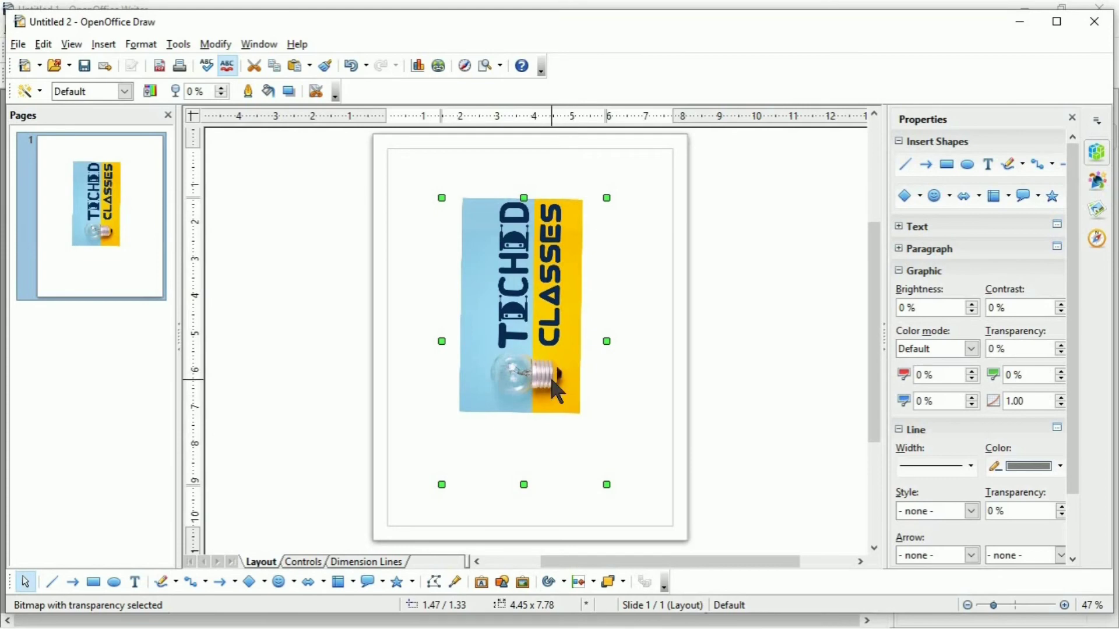
{"action": "key", "text": "alt"}
{"action": "key", "text": "alt+Tab"}
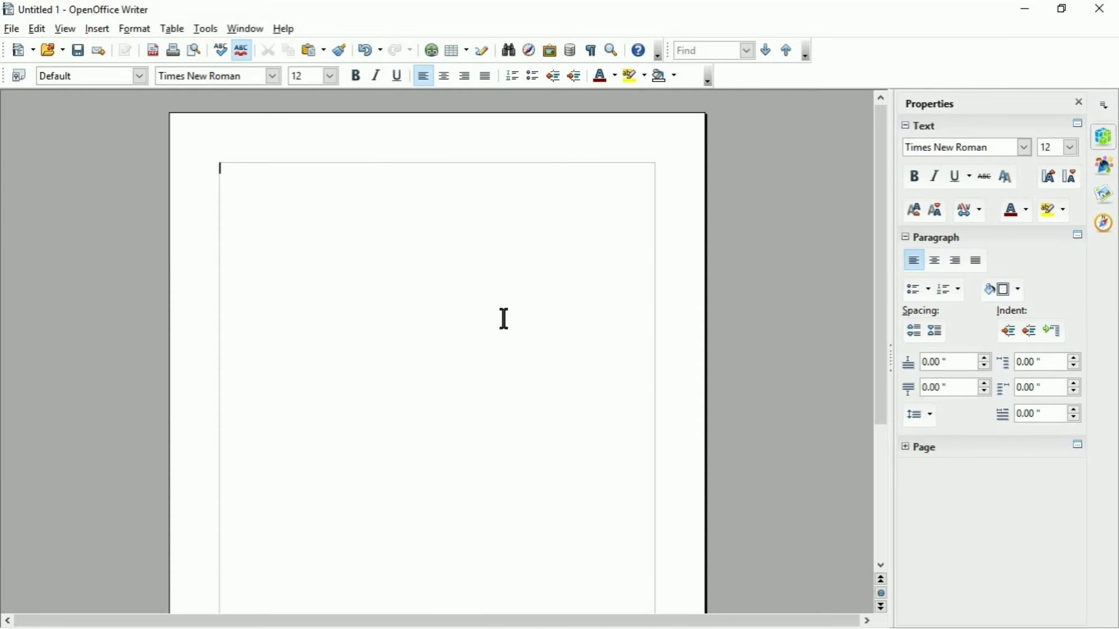
{"action": "key", "text": "ctrl+v"}
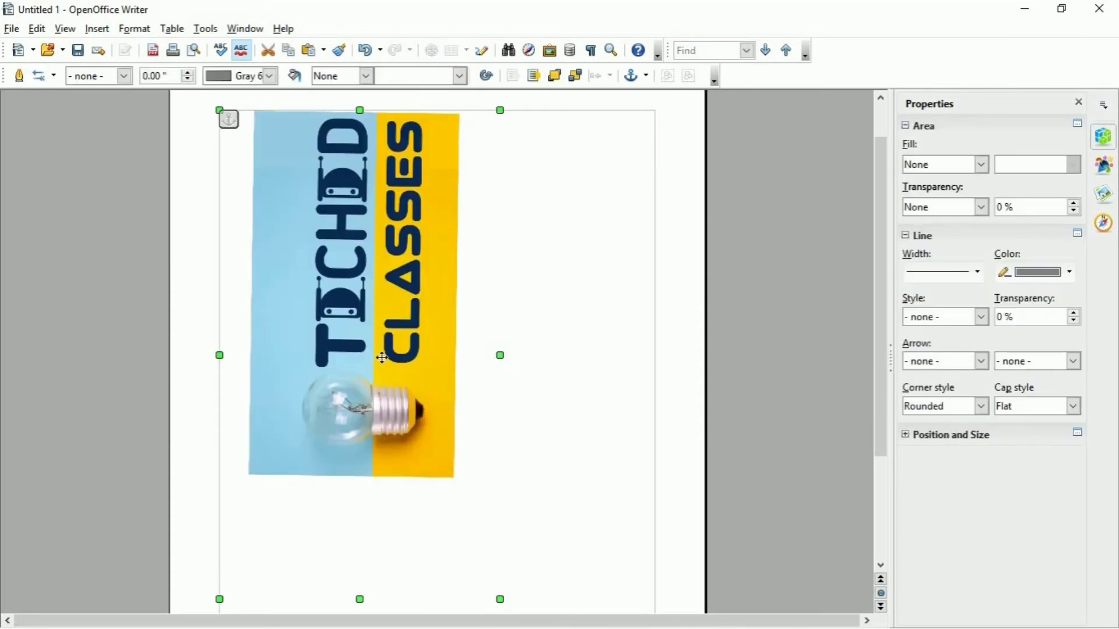
{"action": "scroll", "coordinate": [461, 356], "scroll_direction": "up", "scroll_amount": 1}
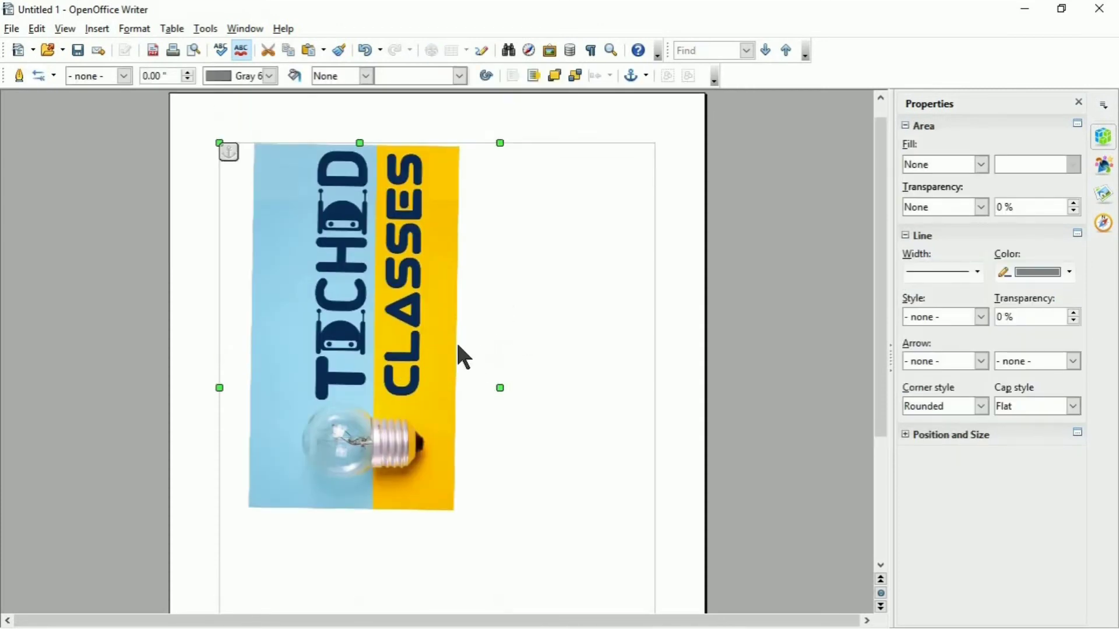
{"action": "scroll", "coordinate": [459, 349], "scroll_direction": "down", "scroll_amount": 2}
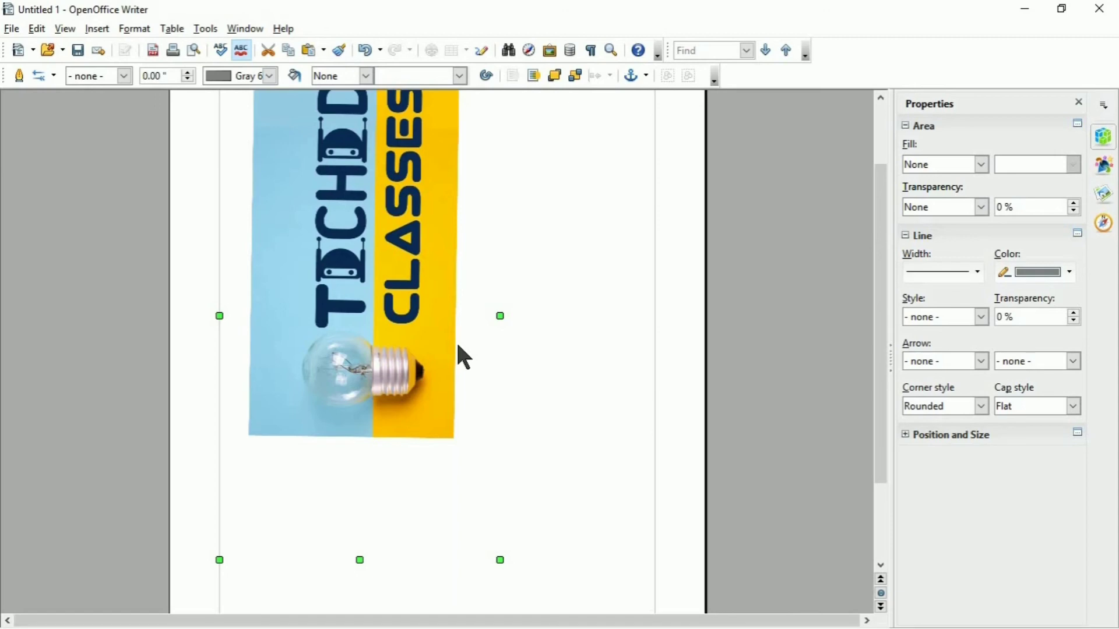
{"action": "key", "text": "Delete"}
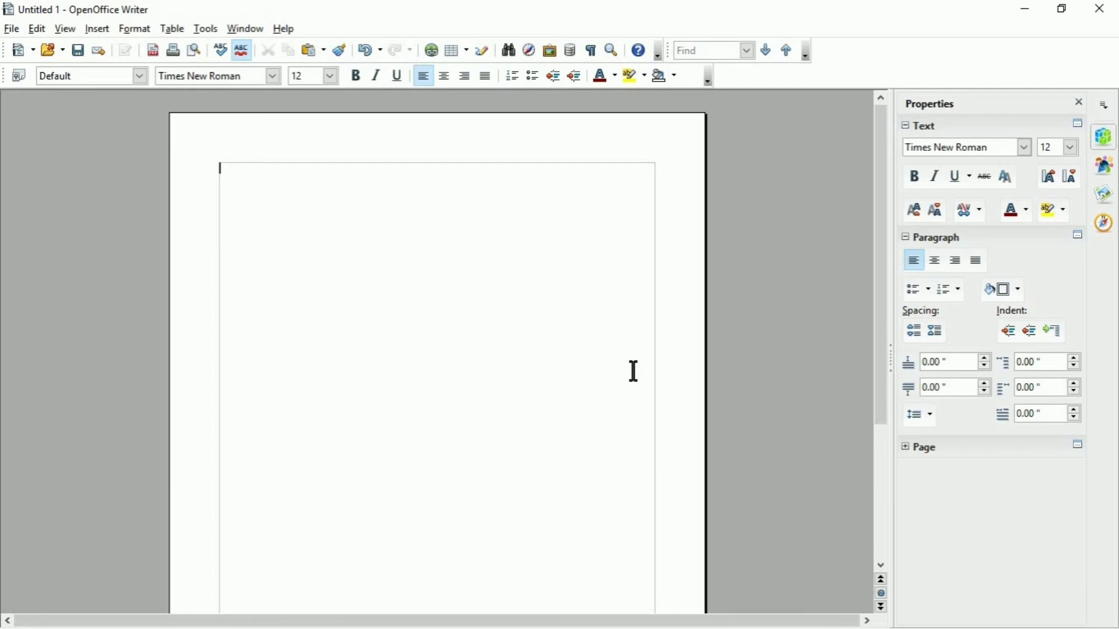
- Show the Drawing toolbar in the Writer window
{"action": "left_click", "coordinate": [59, 28]}
{"action": "mouse_move", "coordinate": [97, 98]}
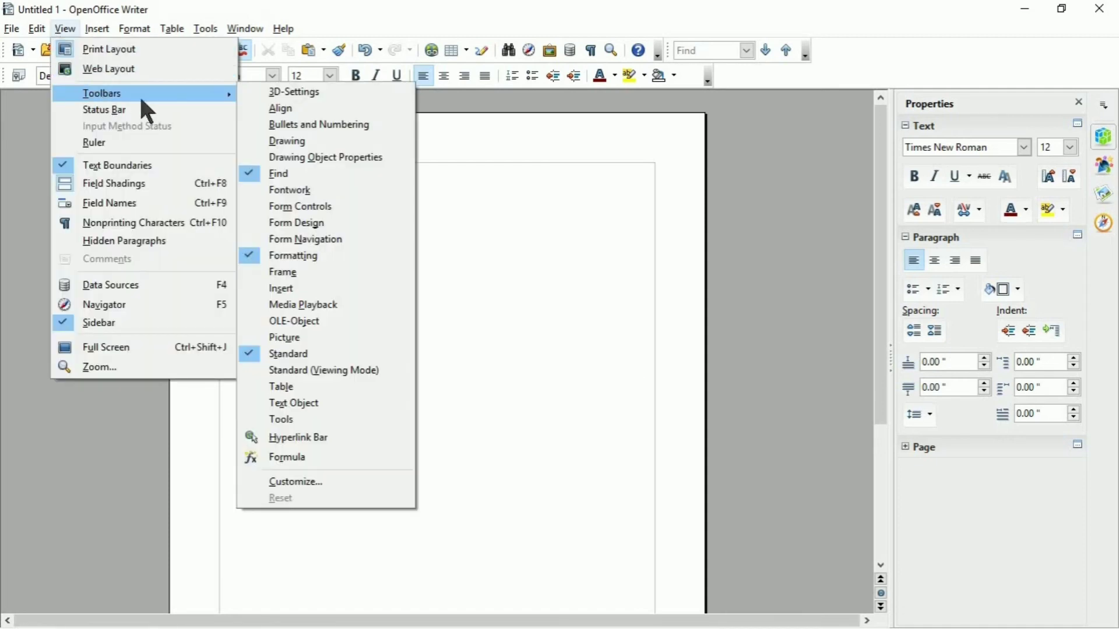
{"action": "left_click", "coordinate": [325, 141]}
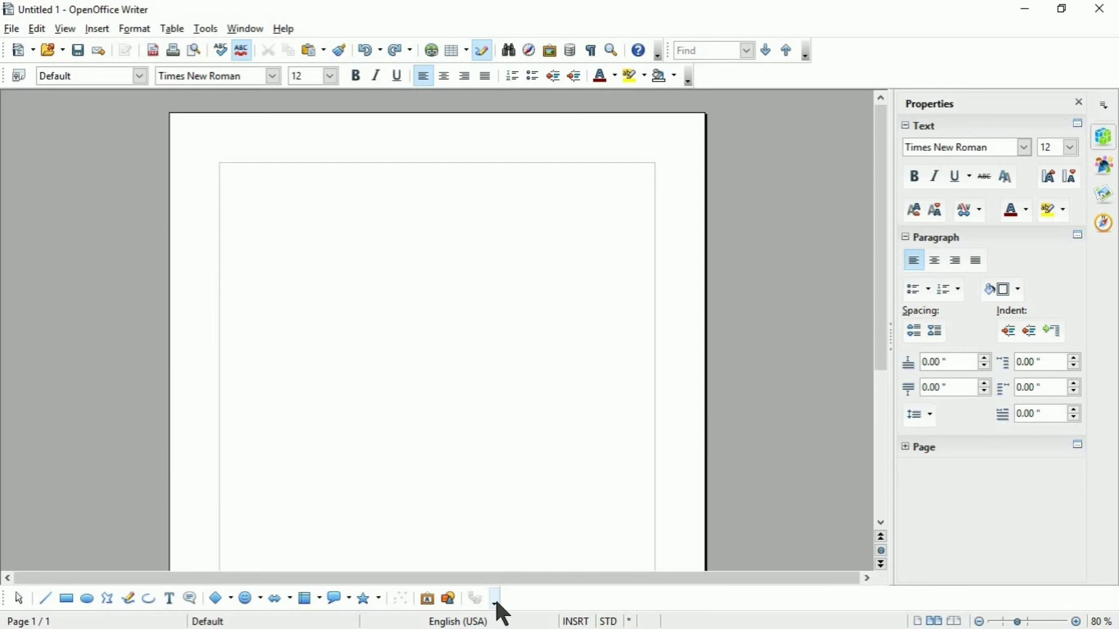
- Add the Curve tool to the Drawing toolbar's visible buttons and remove the Stars tool
{"action": "left_click", "coordinate": [497, 604]}
{"action": "mouse_move", "coordinate": [560, 494]}
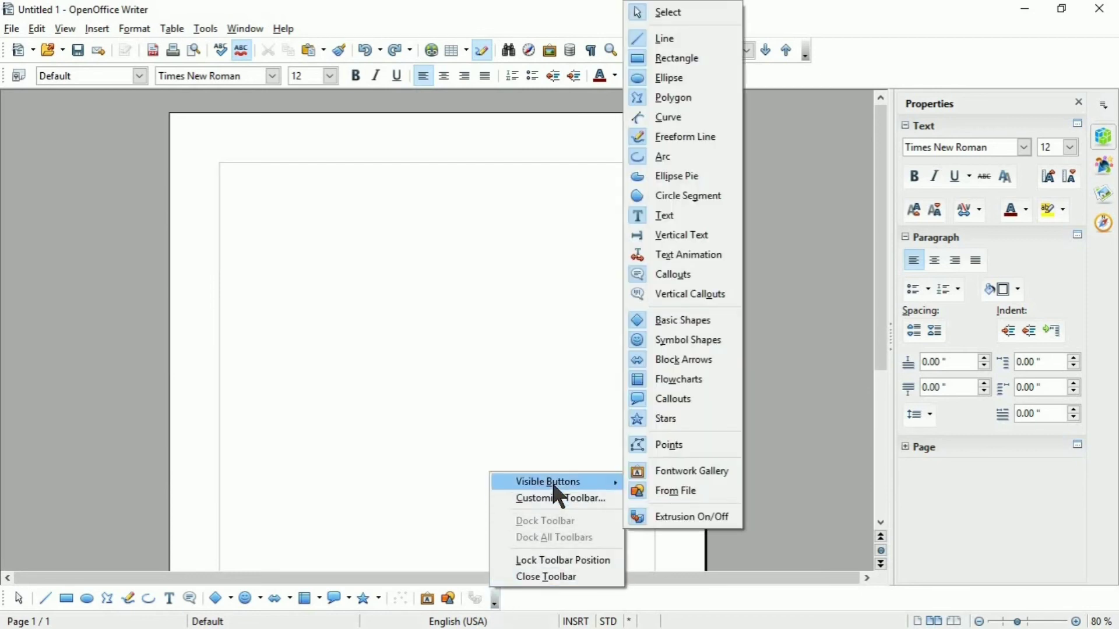
{"action": "left_click", "coordinate": [682, 115]}
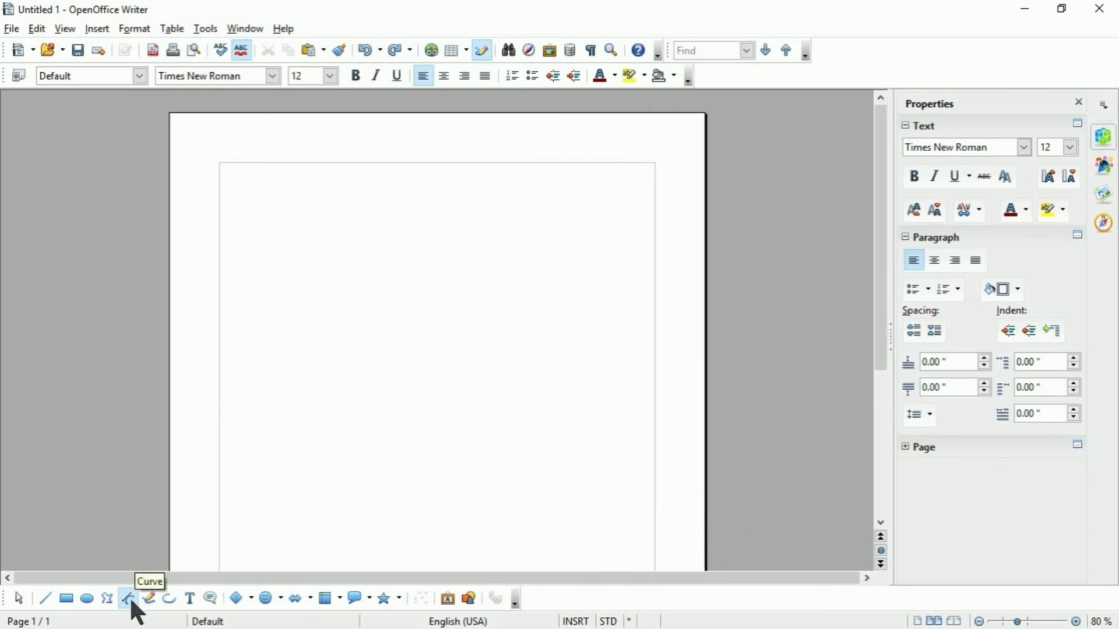
{"action": "left_click", "coordinate": [518, 605]}
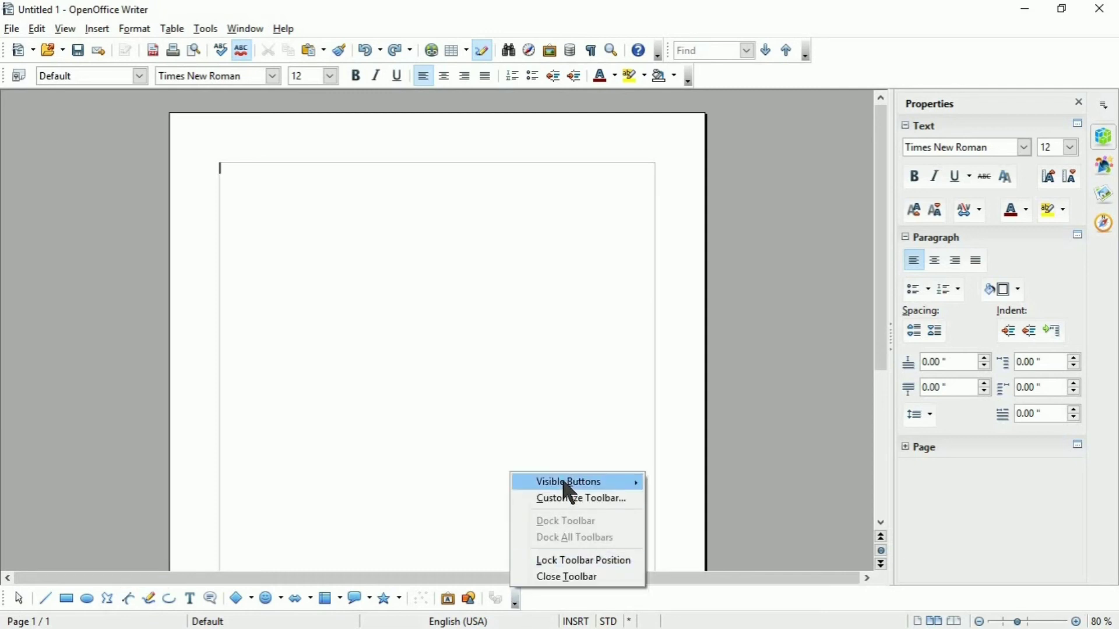
{"action": "mouse_move", "coordinate": [574, 489]}
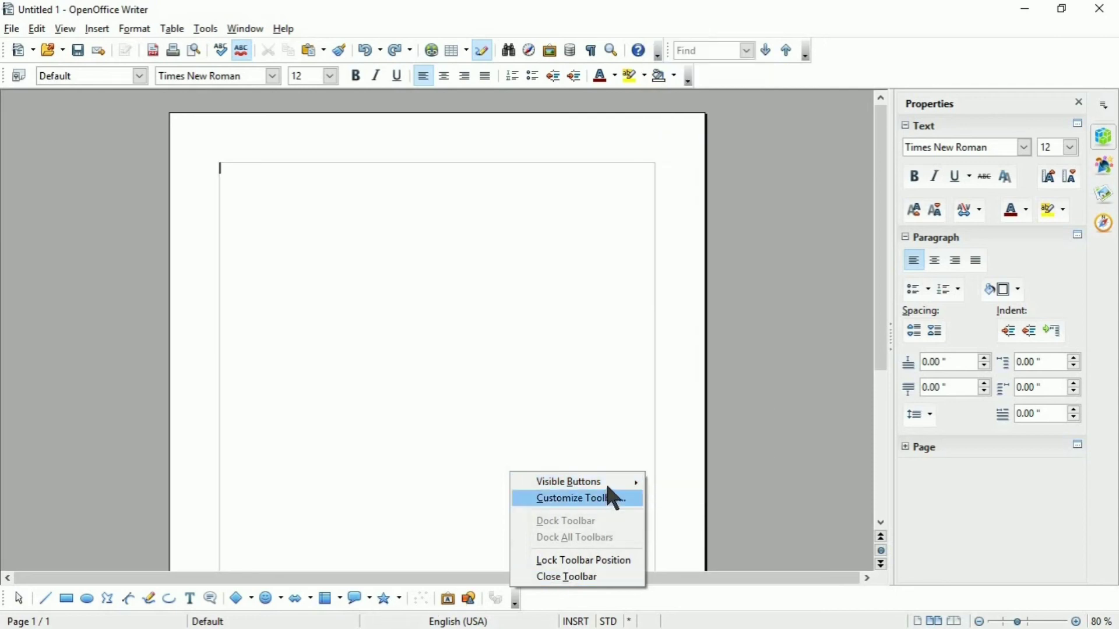
{"action": "mouse_move", "coordinate": [609, 481]}
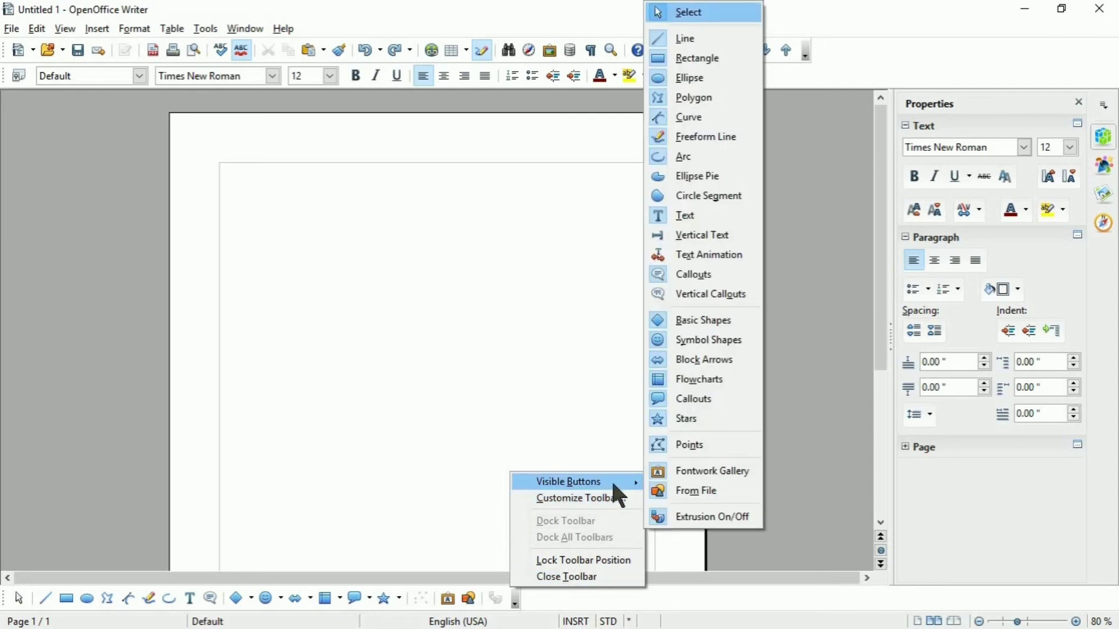
{"action": "left_click", "coordinate": [701, 420]}
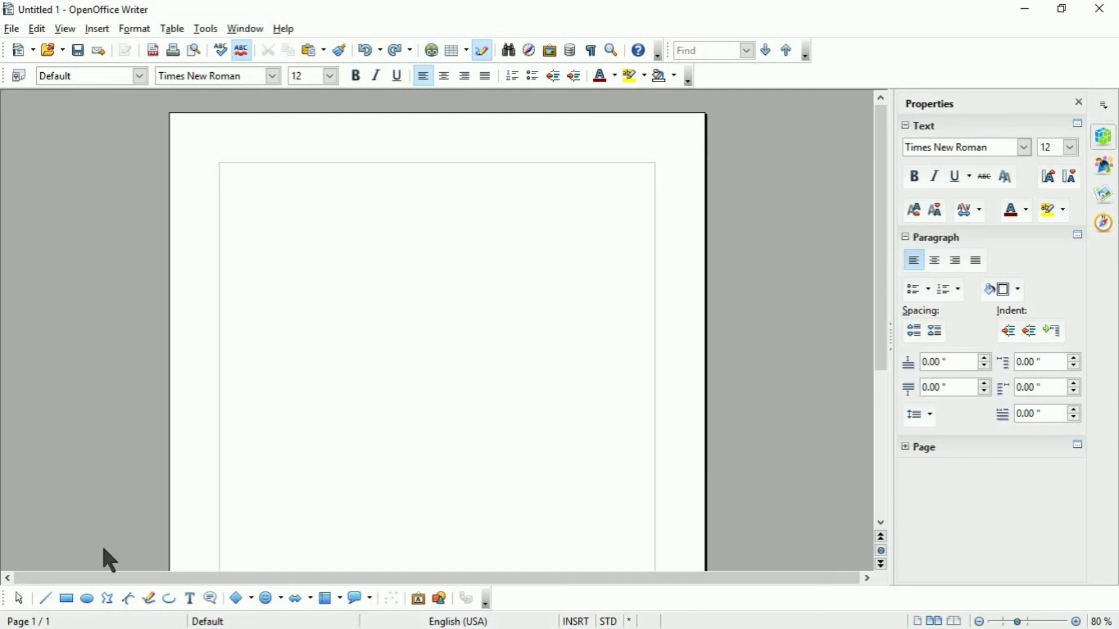
- Draw a rectangle about 5.57" wide and 2.89" high in the upper part of the page
{"action": "left_click", "coordinate": [67, 598]}
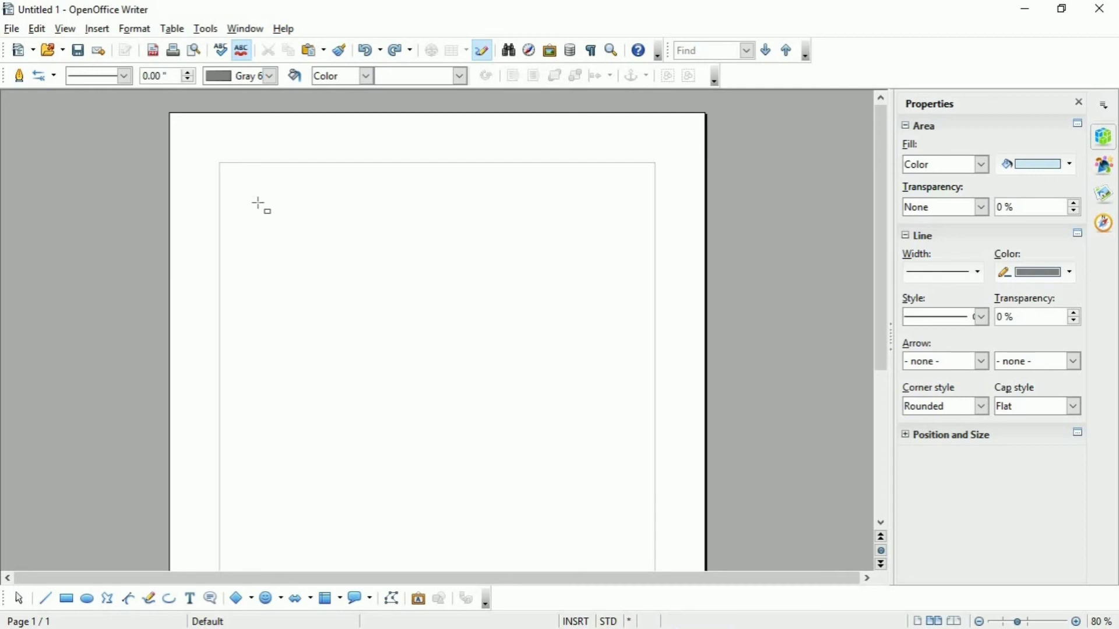
{"action": "left_click_drag", "start_coordinate": [254, 197], "coordinate": [607, 382]}
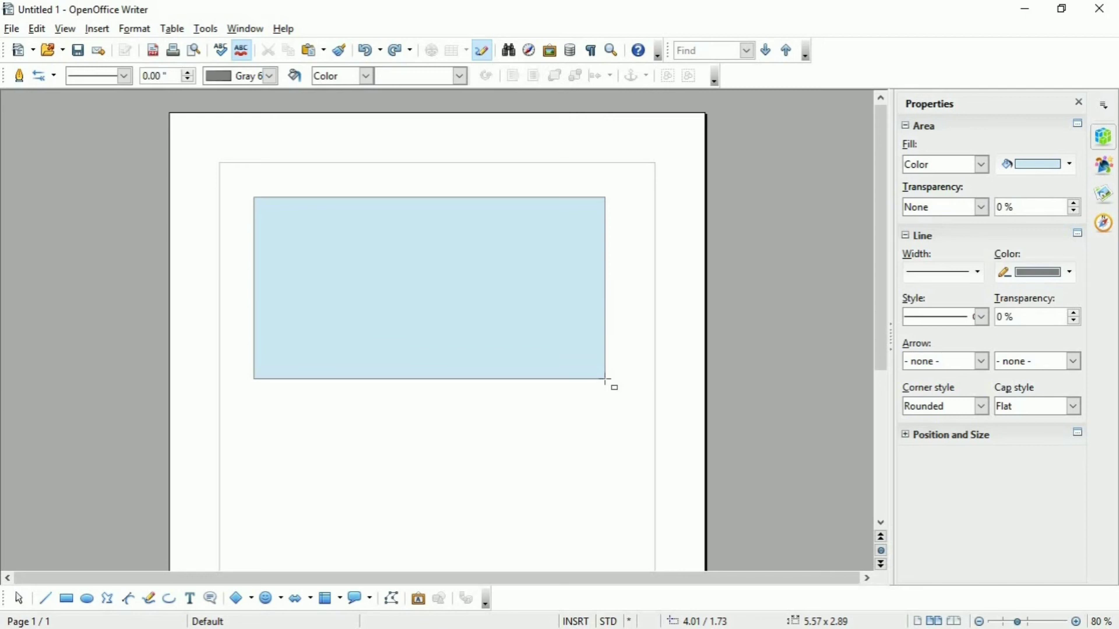
{"action": "left_click_drag", "start_coordinate": [606, 381], "coordinate": [606, 380]}
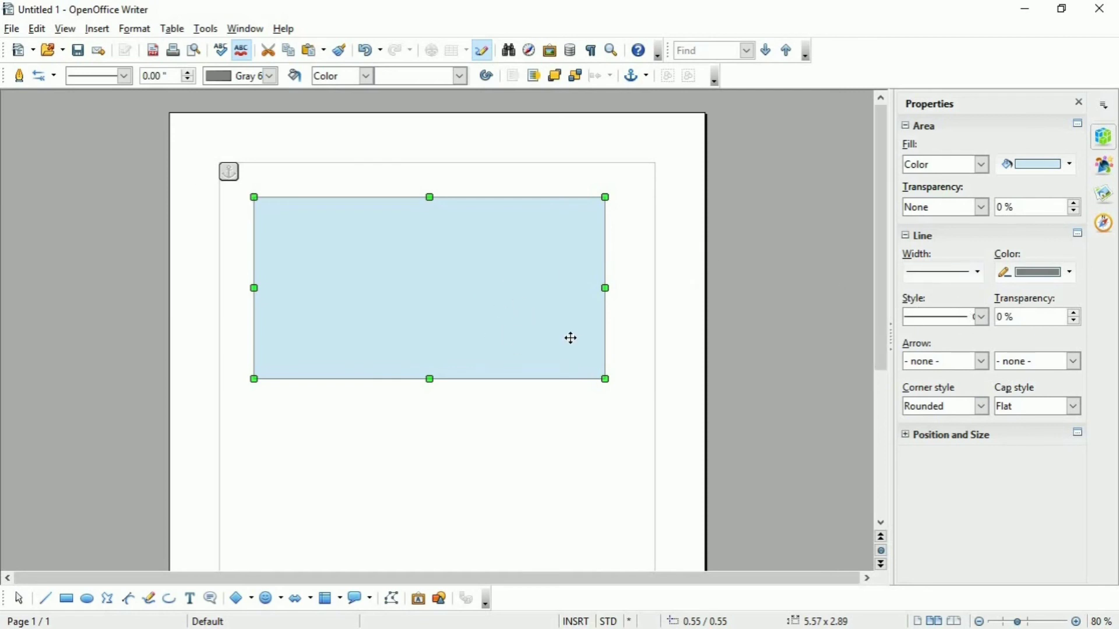
- Fill the rectangle with the Orange Gradient 2 gradient, leaving its transparency at None
{"action": "left_click", "coordinate": [983, 165]}
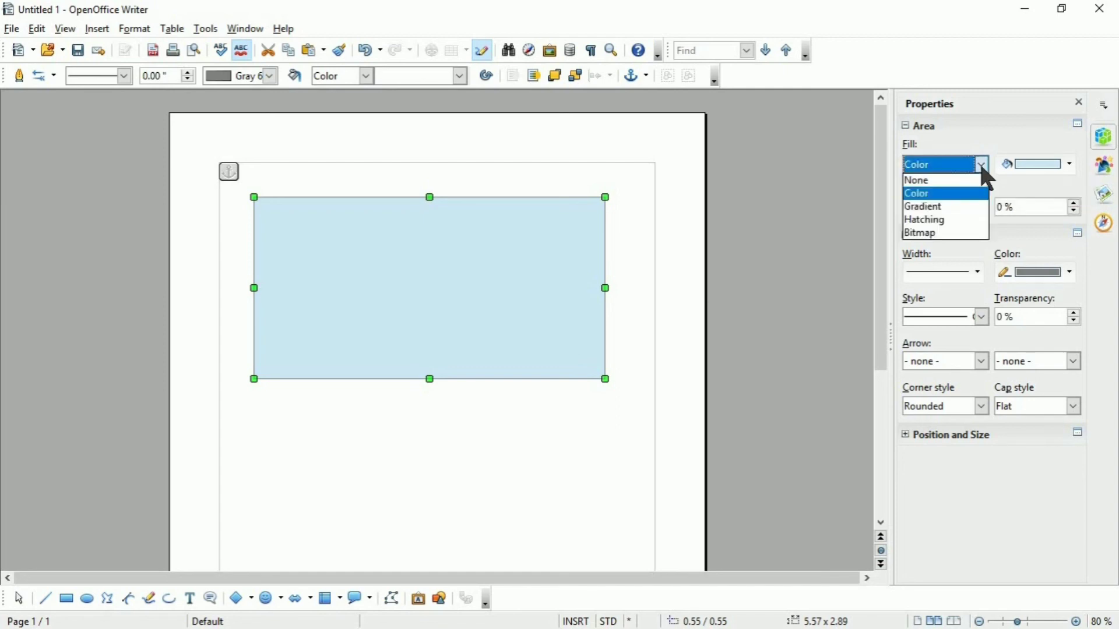
{"action": "left_click", "coordinate": [981, 216]}
{"action": "left_click", "coordinate": [981, 214]}
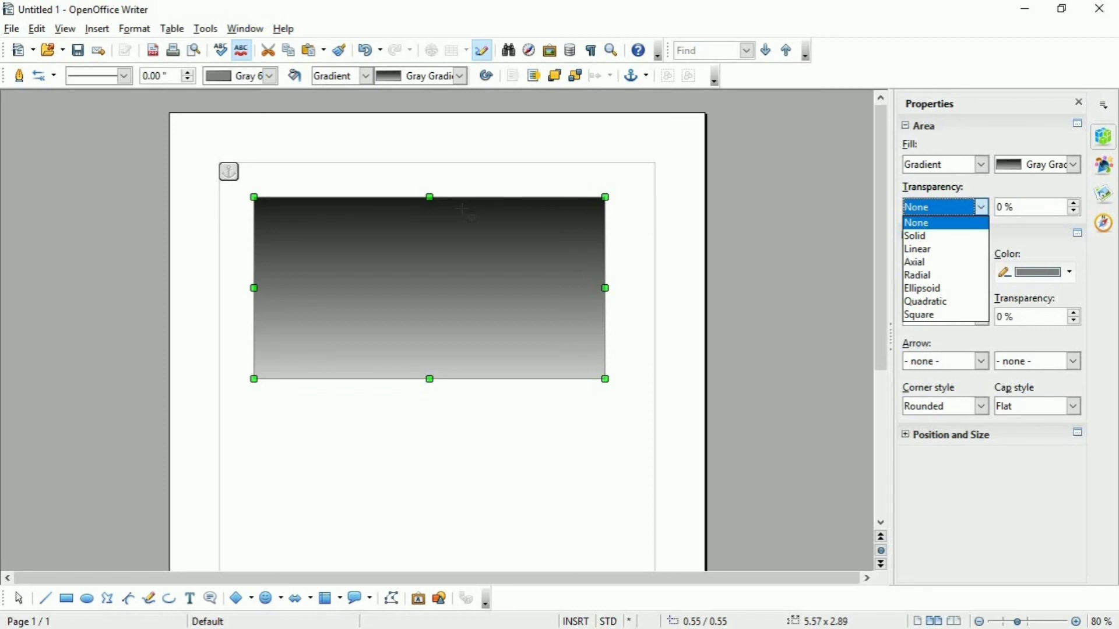
{"action": "left_click", "coordinate": [323, 221]}
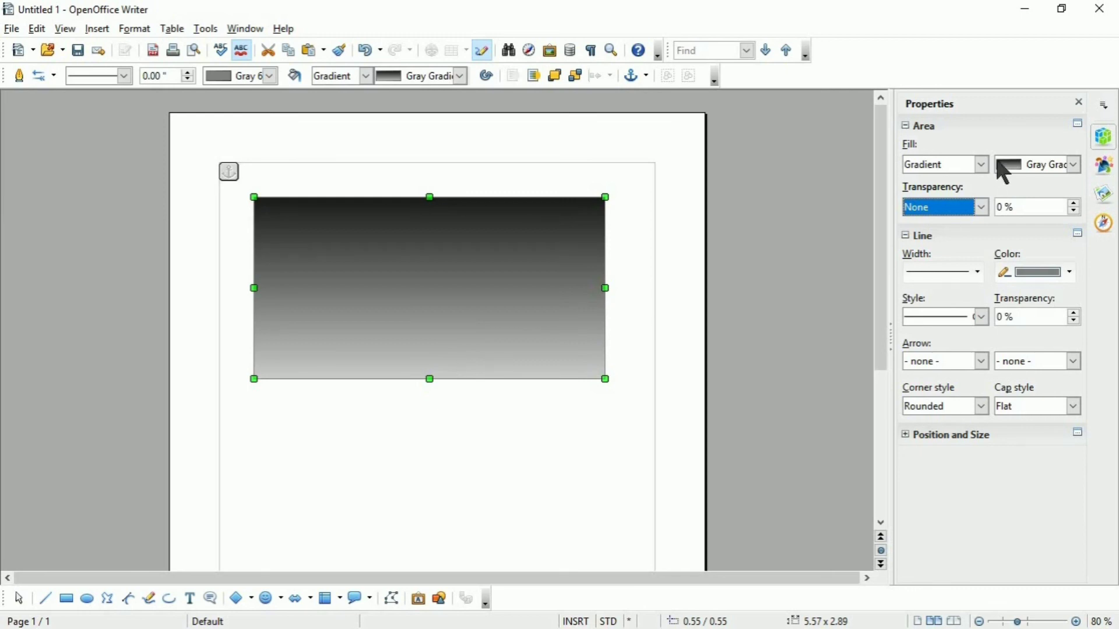
{"action": "left_click", "coordinate": [1076, 165]}
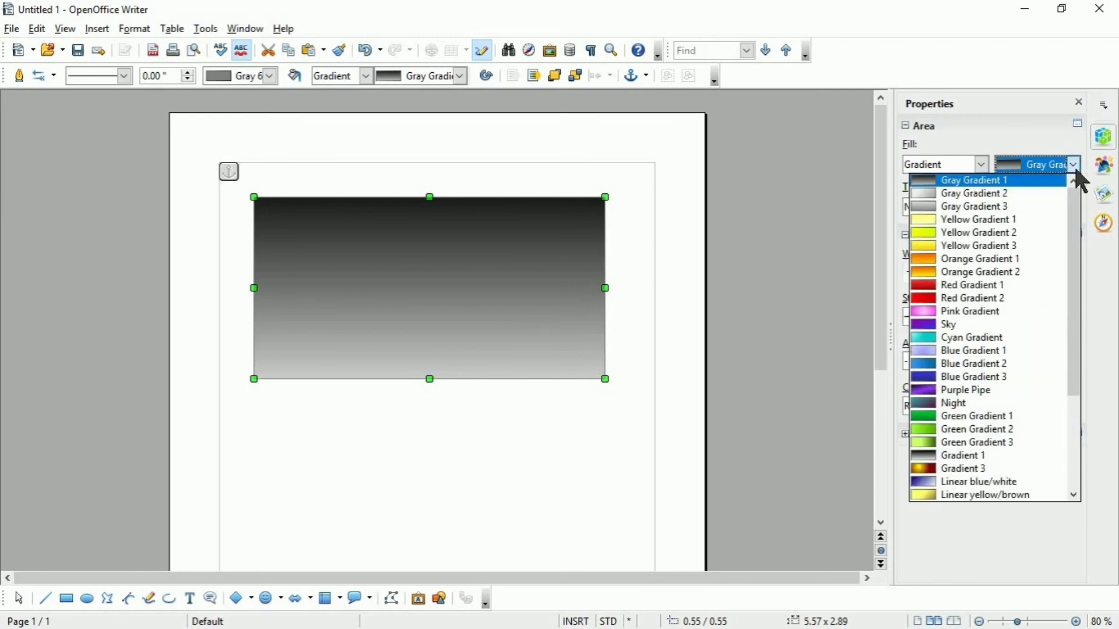
{"action": "left_click", "coordinate": [1030, 274]}
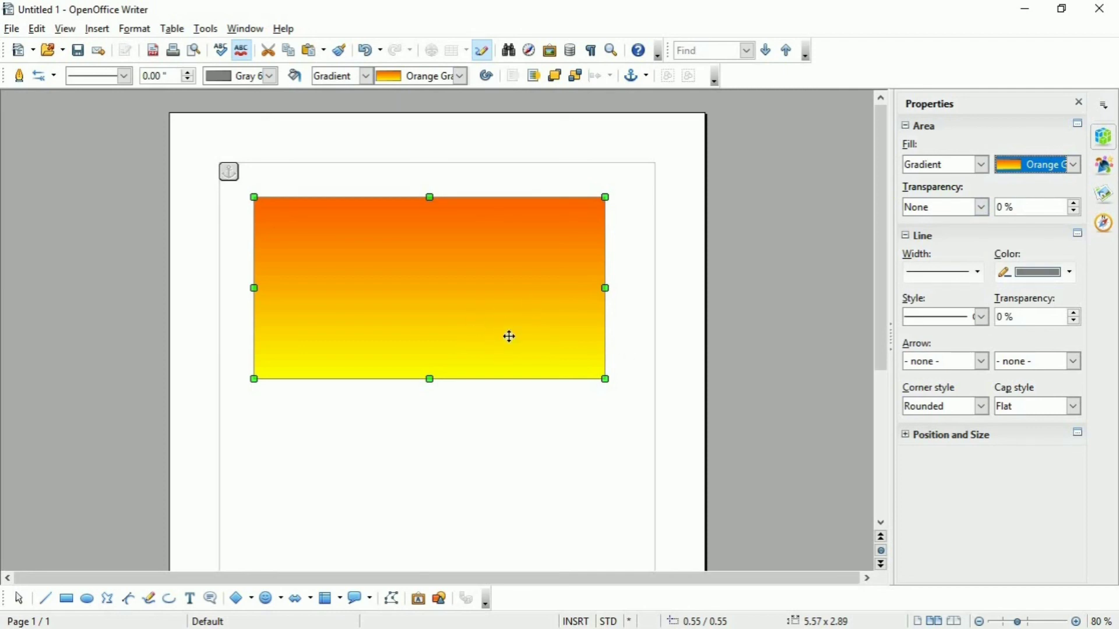
- Set the rectangle's outline to 3.0 pt wide and color it Blue 5, without arrowheads
{"action": "left_click", "coordinate": [978, 272]}
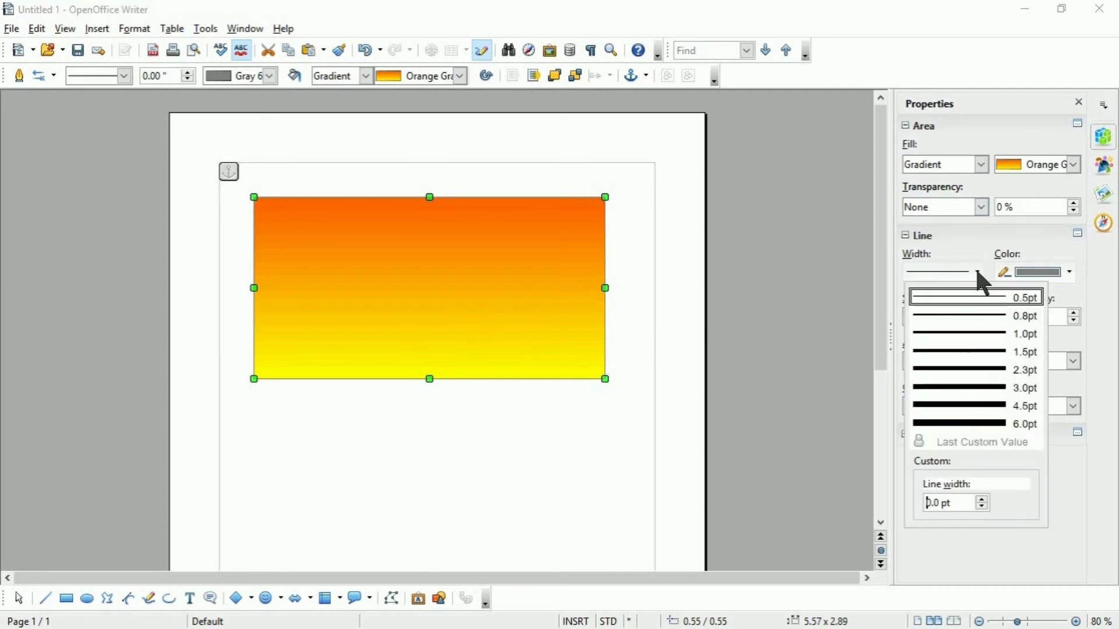
{"action": "left_click", "coordinate": [970, 389]}
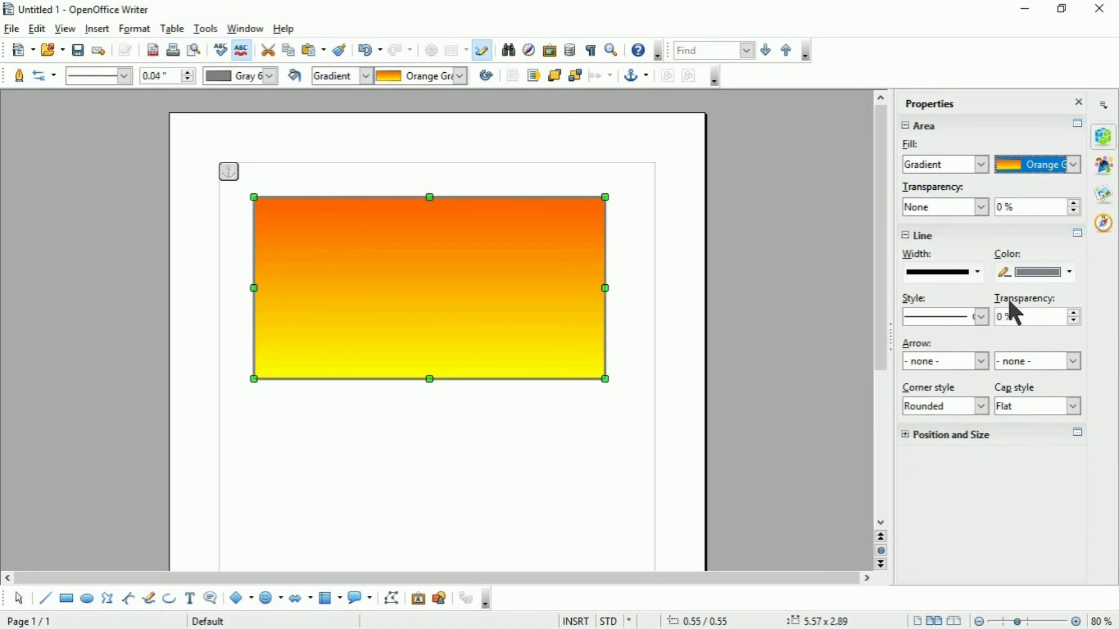
{"action": "left_click", "coordinate": [1071, 273]}
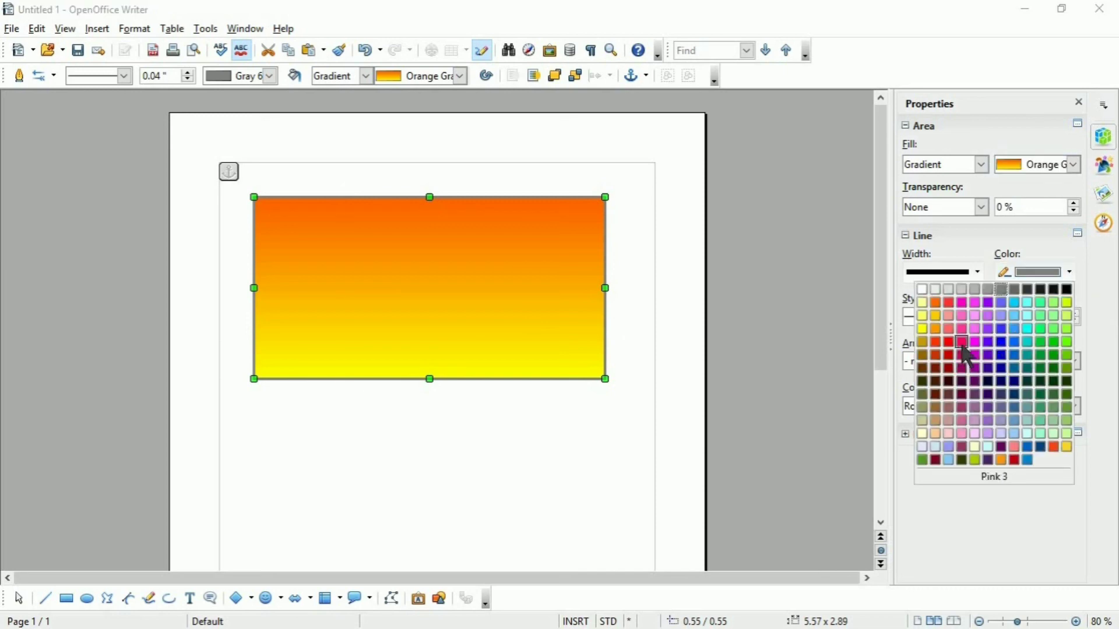
{"action": "left_click", "coordinate": [1005, 379]}
{"action": "left_click", "coordinate": [1007, 366]}
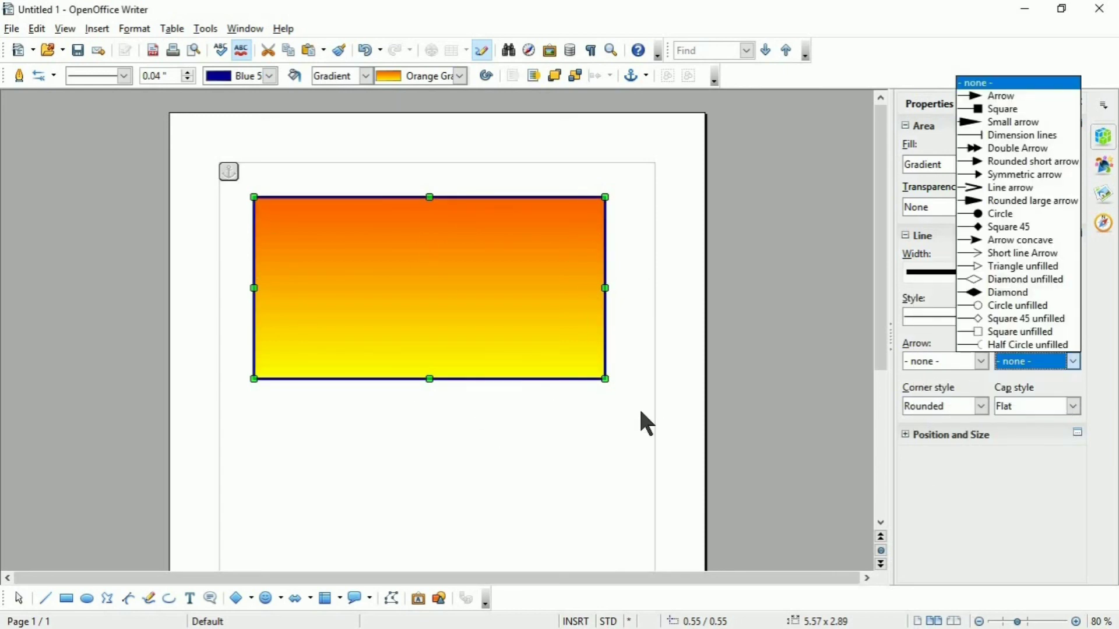
{"action": "left_click", "coordinate": [1061, 495]}
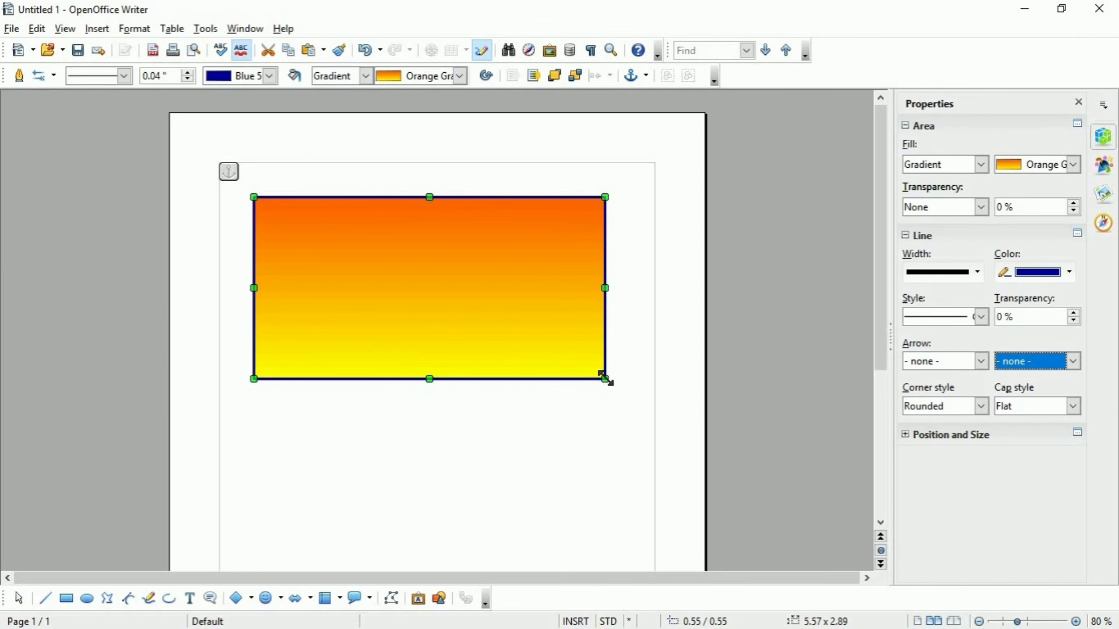
- Shrink the rectangle to about 2.20" by 2.14", keeping its upper-left corner in place
{"action": "left_click_drag", "start_coordinate": [606, 379], "coordinate": [392, 332]}
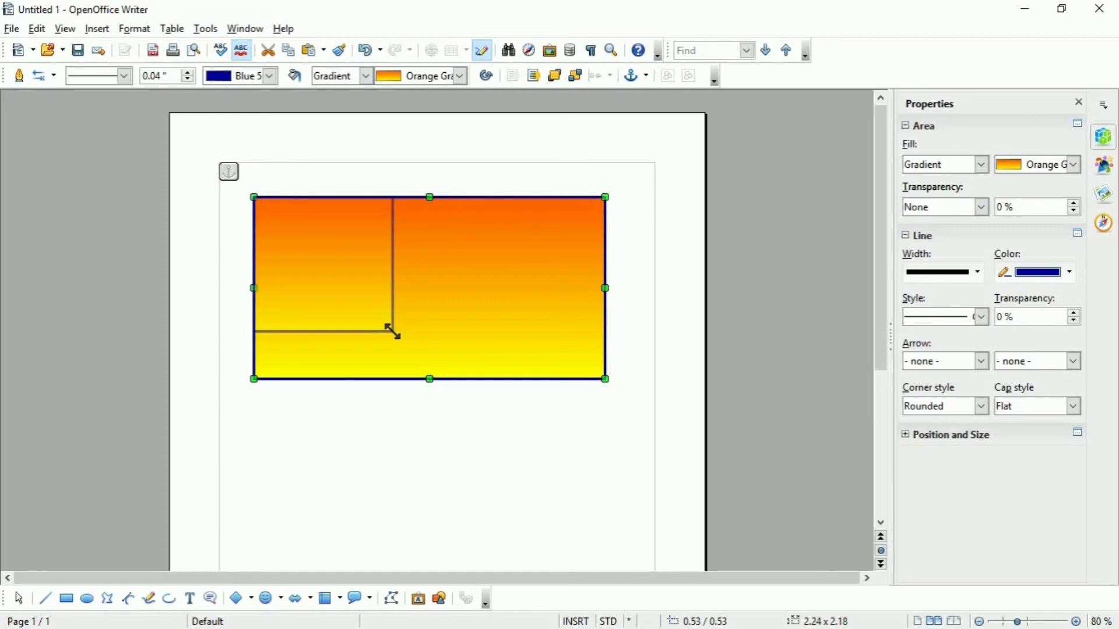
{"action": "left_click_drag", "start_coordinate": [393, 332], "coordinate": [393, 332]}
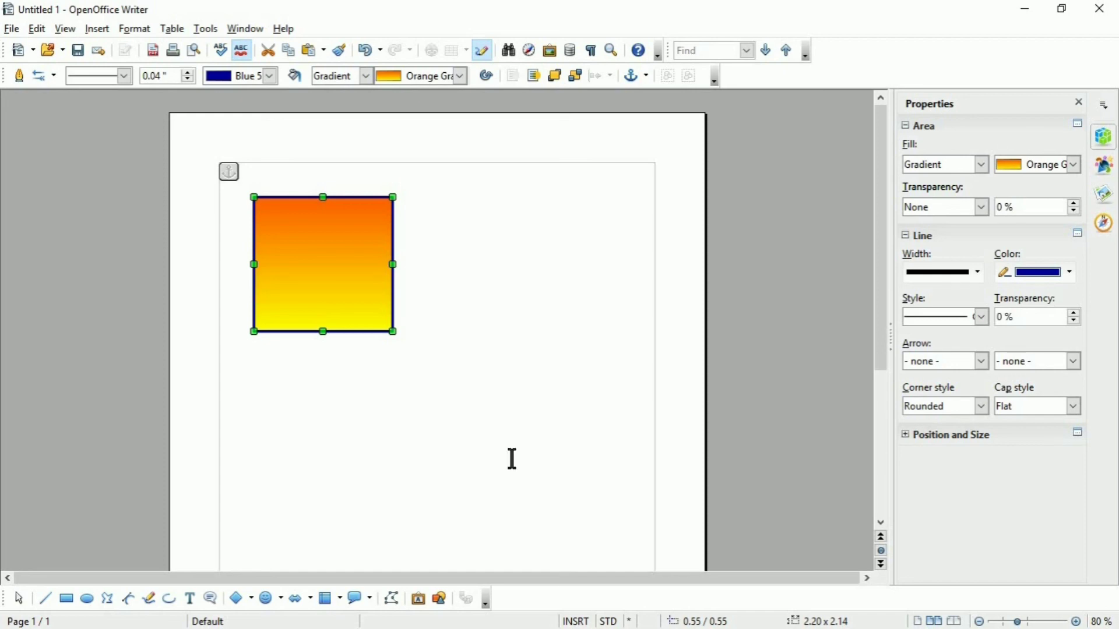
- Draw a circle about 2.64" in diameter and arrange it side by side with the gradient-filled shape, the circle near the right margin
{"action": "left_click", "coordinate": [88, 599]}
{"action": "mouse_move", "coordinate": [430, 369]}
{"action": "left_mouse_down"}
{"action": "mouse_move", "coordinate": [460, 420]}
{"action": "mouse_move", "coordinate": [589, 539]}
{"action": "left_mouse_up"}
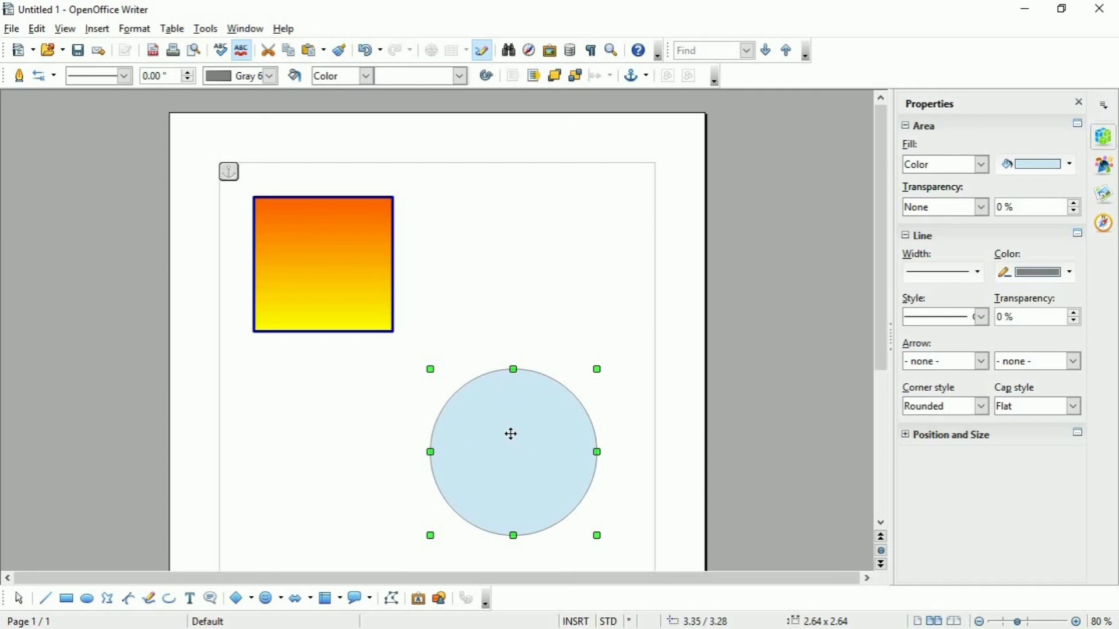
{"action": "left_click_drag", "start_coordinate": [517, 437], "coordinate": [579, 300]}
{"action": "key", "text": "Escape"}
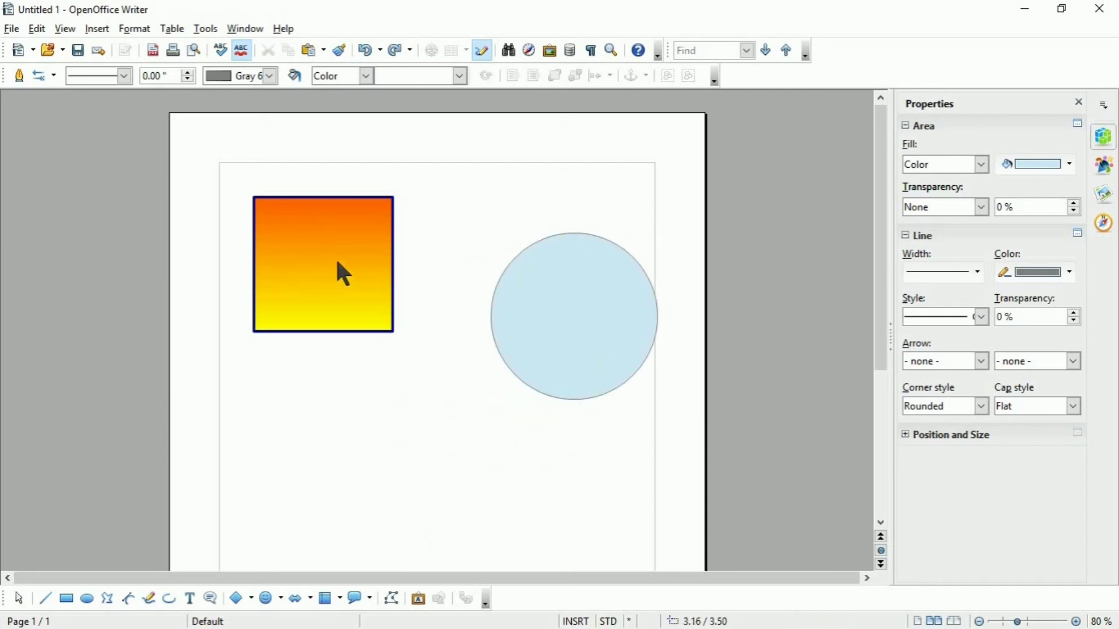
{"action": "left_click_drag", "start_coordinate": [332, 258], "coordinate": [352, 321]}
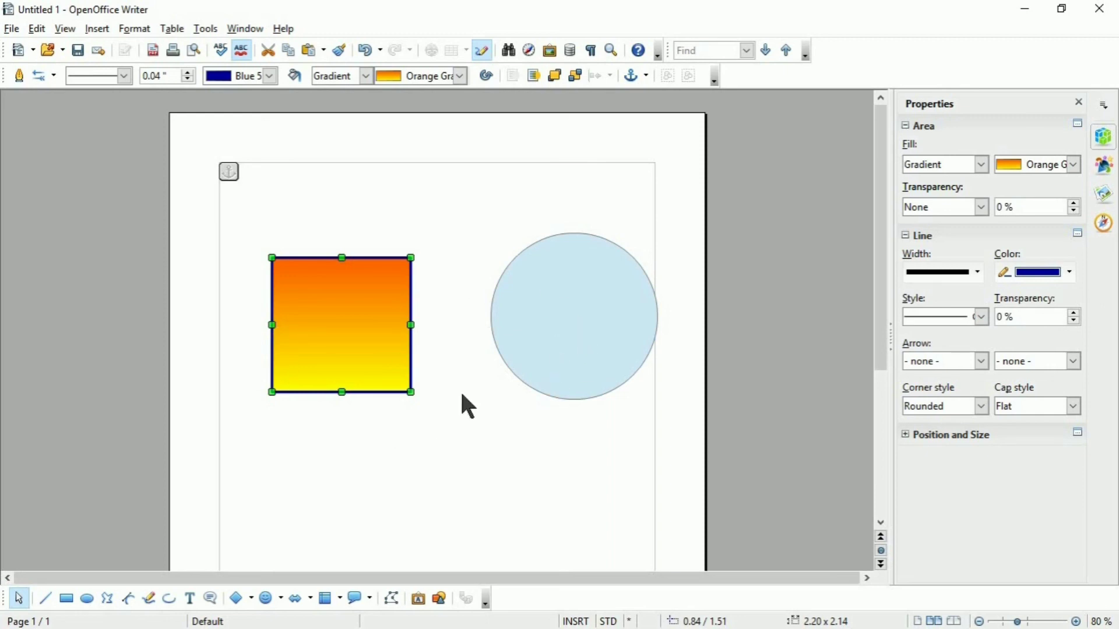
- Select the gradient-filled rectangle and the circle together and group them into one object
{"action": "left_click", "coordinate": [464, 450]}
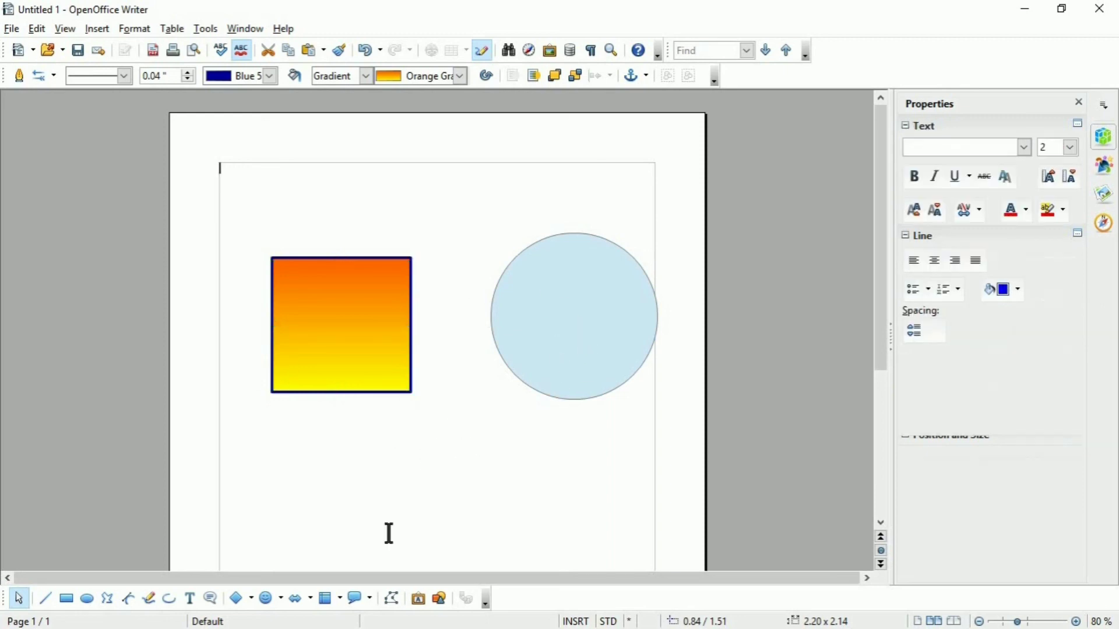
{"action": "left_click", "coordinate": [366, 345]}
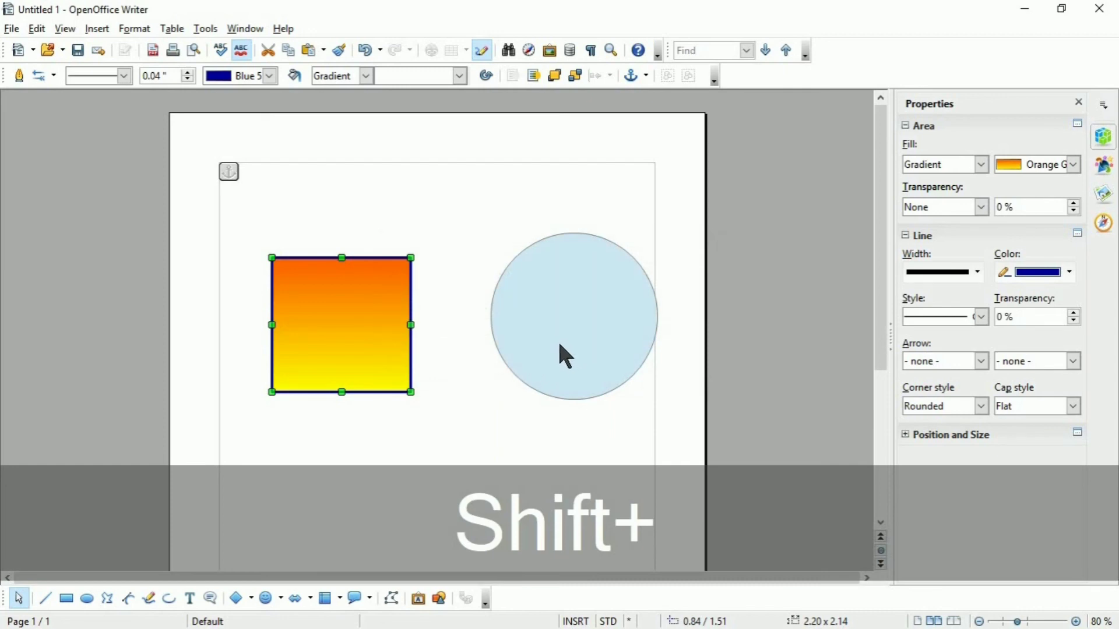
{"action": "left_click", "coordinate": [559, 345], "text": "shift"}
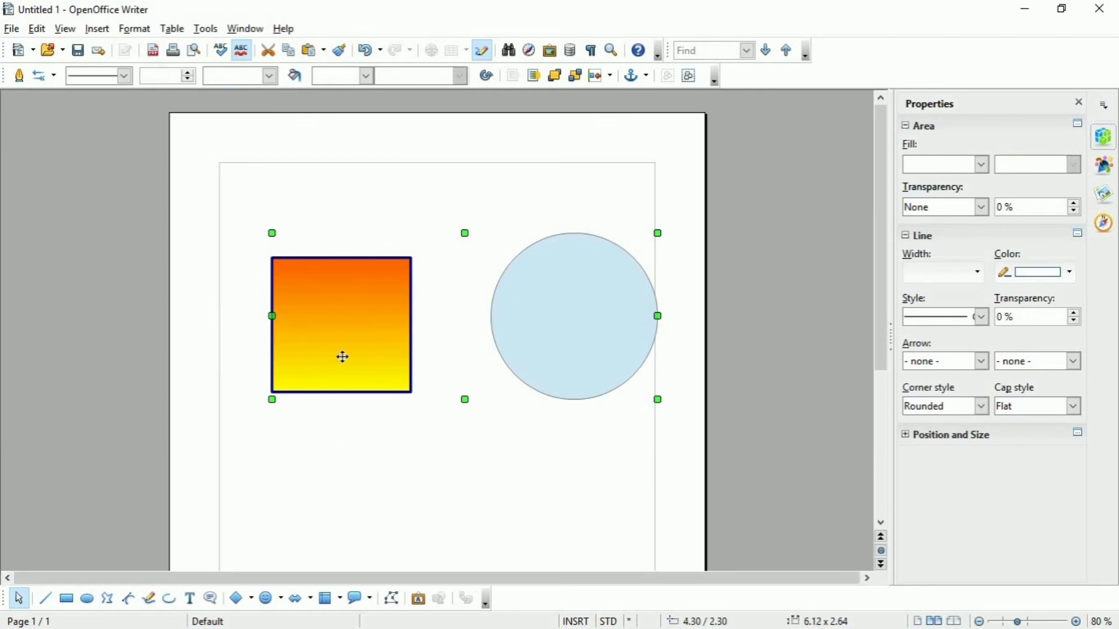
{"action": "left_click", "coordinate": [134, 32]}
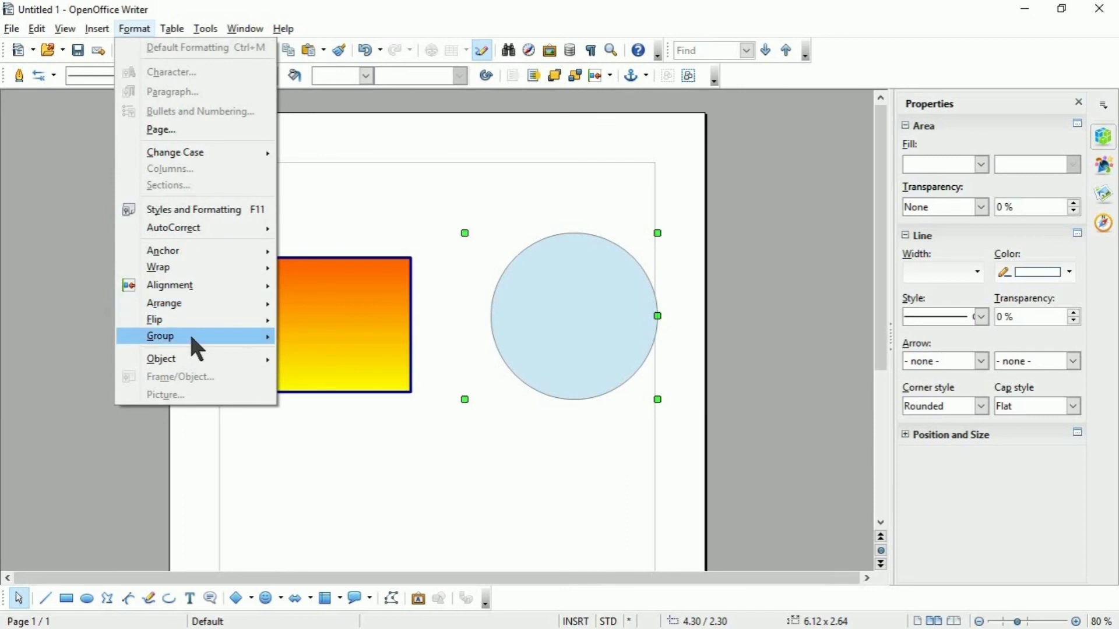
{"action": "mouse_move", "coordinate": [192, 346]}
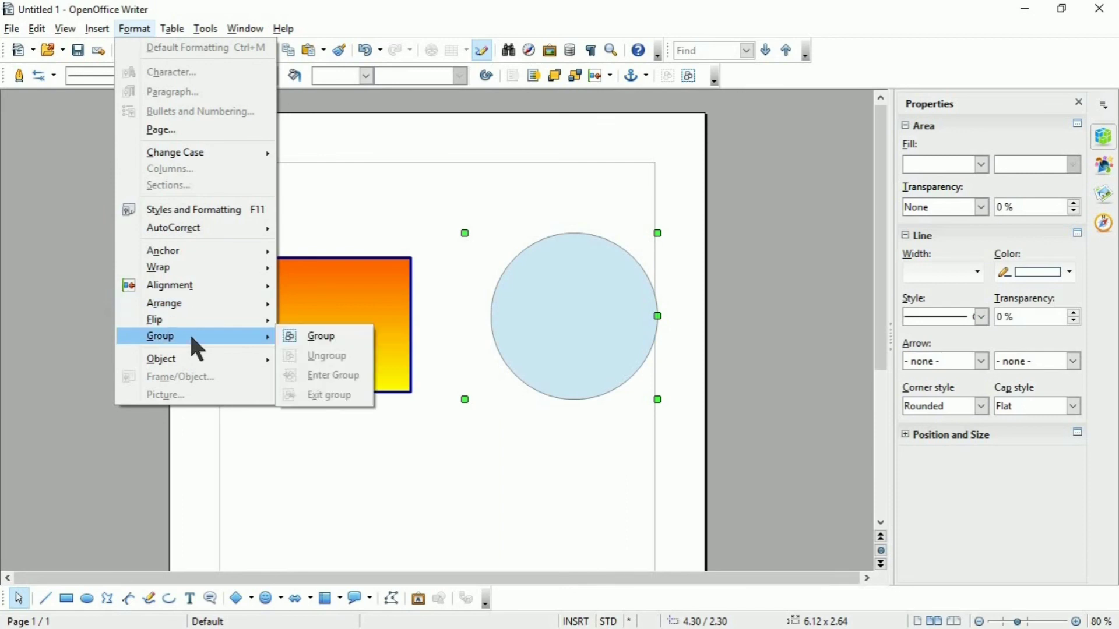
{"action": "left_click", "coordinate": [320, 338]}
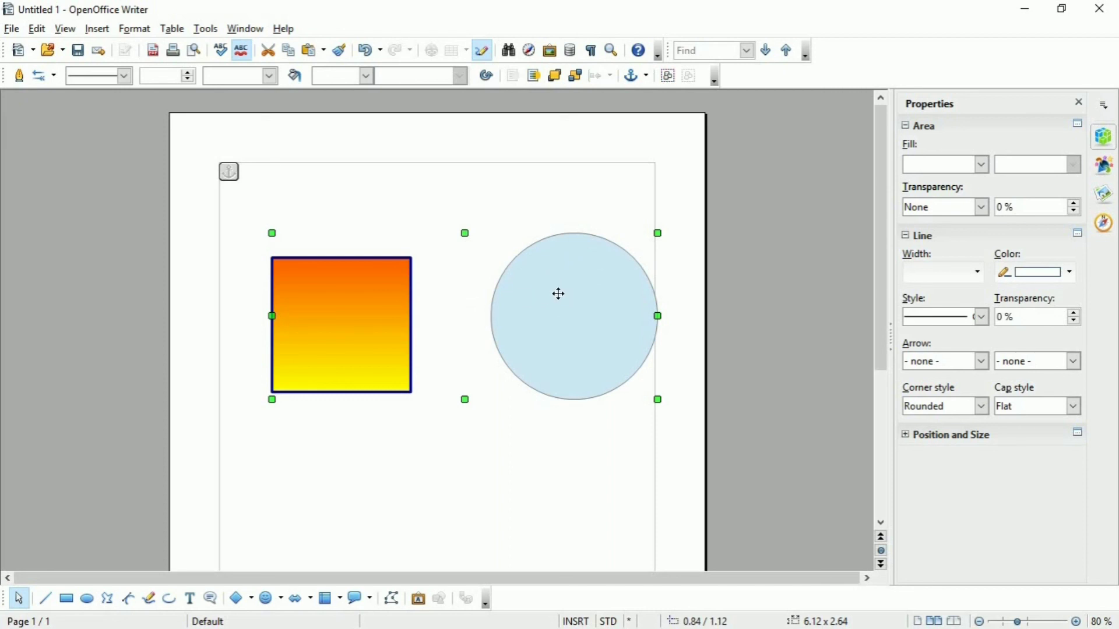
- Move the grouped shapes up near the page's top margin, to about 0.64" / 0.25", and ungroup them
{"action": "left_click_drag", "start_coordinate": [527, 342], "coordinate": [640, 362]}
{"action": "left_click_drag", "start_coordinate": [546, 303], "coordinate": [545, 257]}
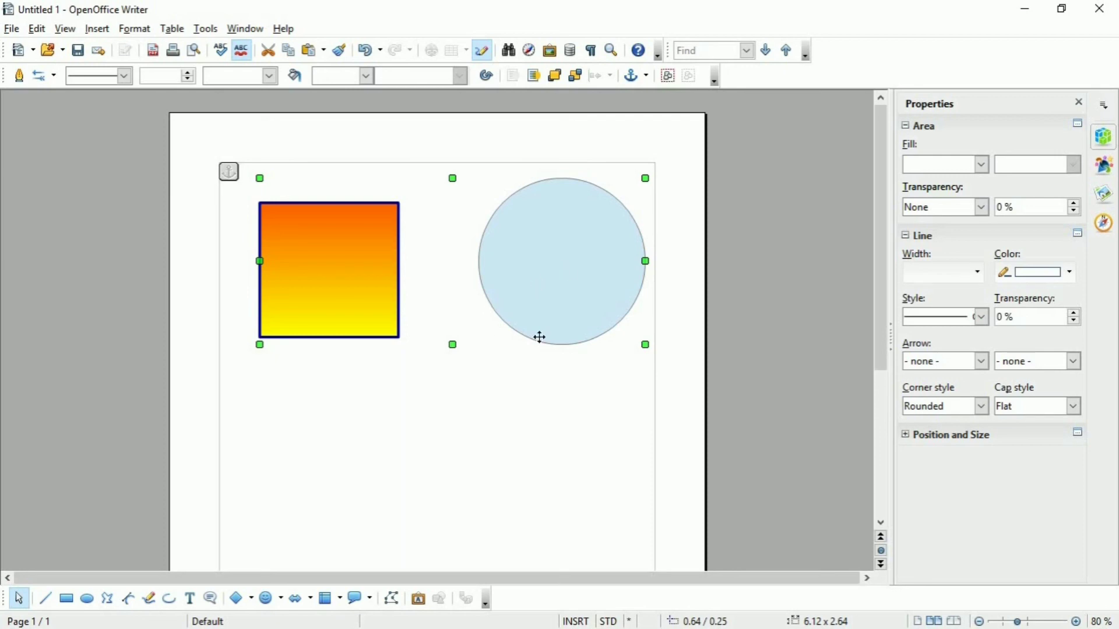
{"action": "left_click", "coordinate": [134, 29]}
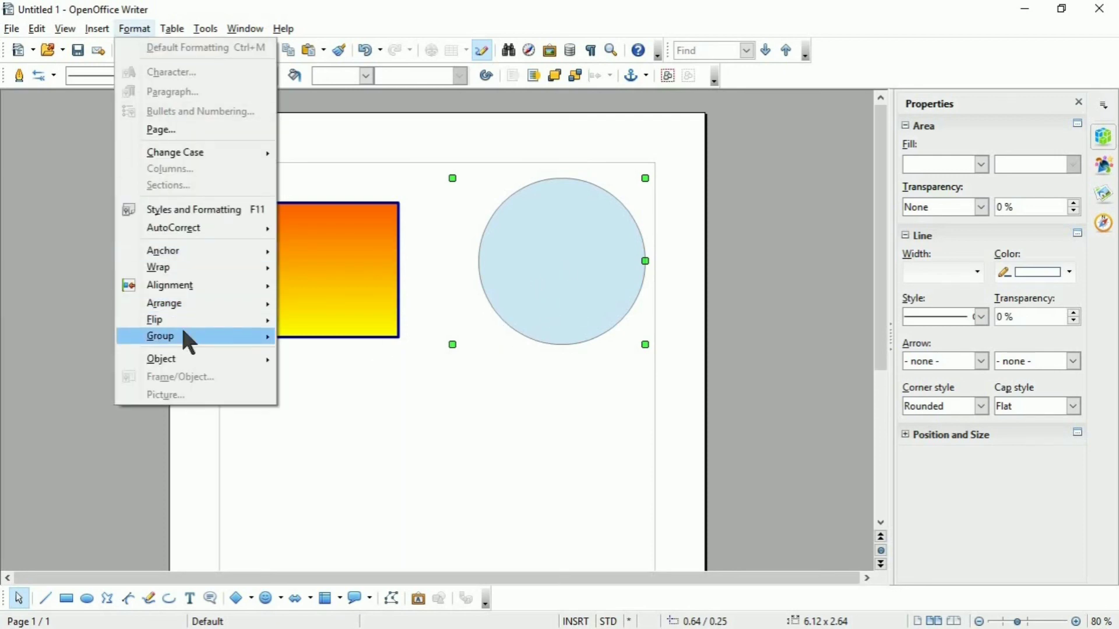
{"action": "mouse_move", "coordinate": [187, 339]}
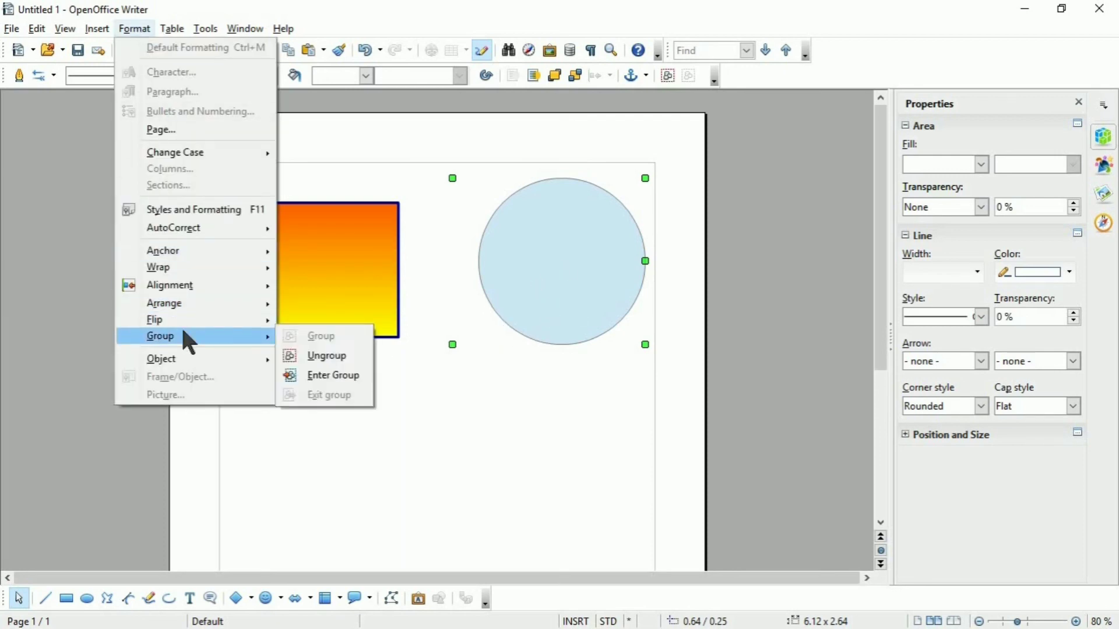
{"action": "left_click", "coordinate": [333, 361]}
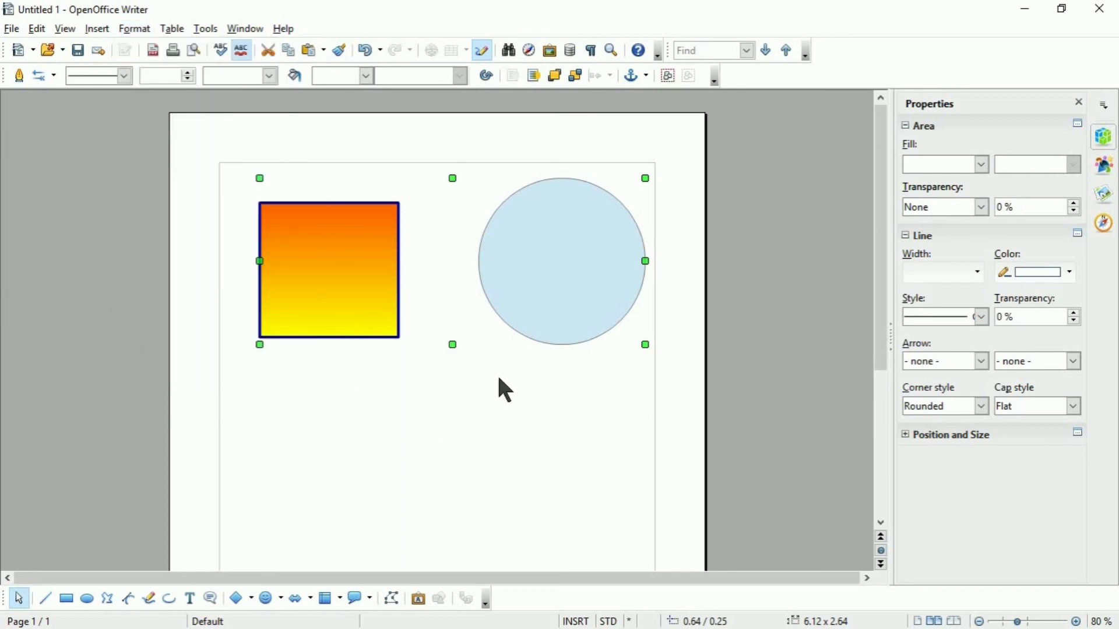
{"action": "left_click", "coordinate": [551, 416]}
- Move the rectangle down to about 0.46" / 3.48" and the circle above it to about 0.77" / 0.60"
{"action": "left_click", "coordinate": [353, 281]}
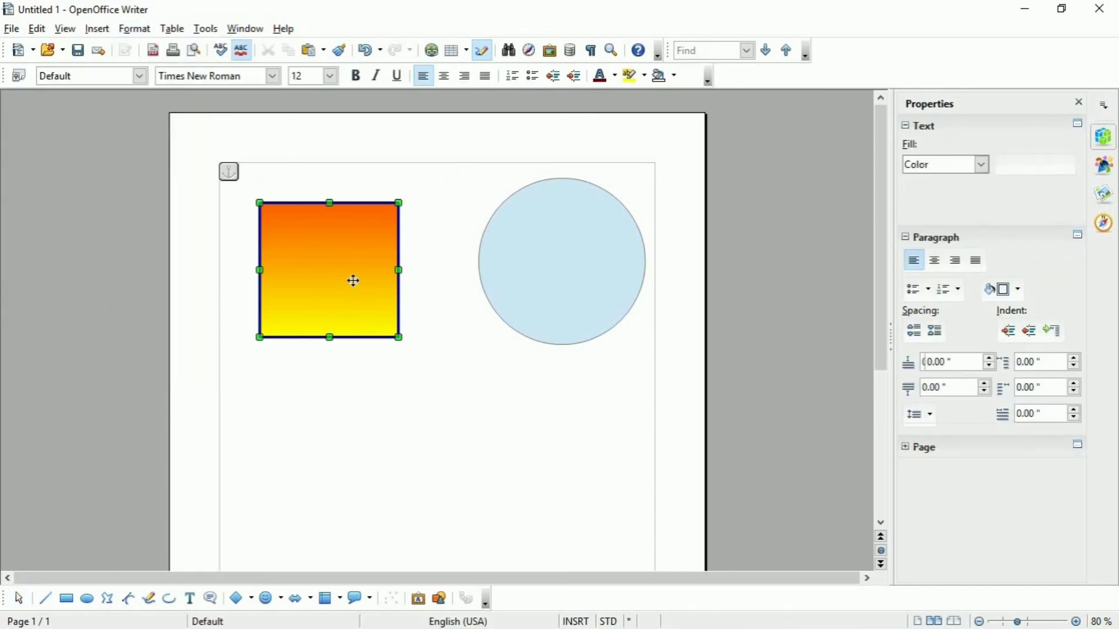
{"action": "left_click_drag", "start_coordinate": [343, 295], "coordinate": [341, 460]}
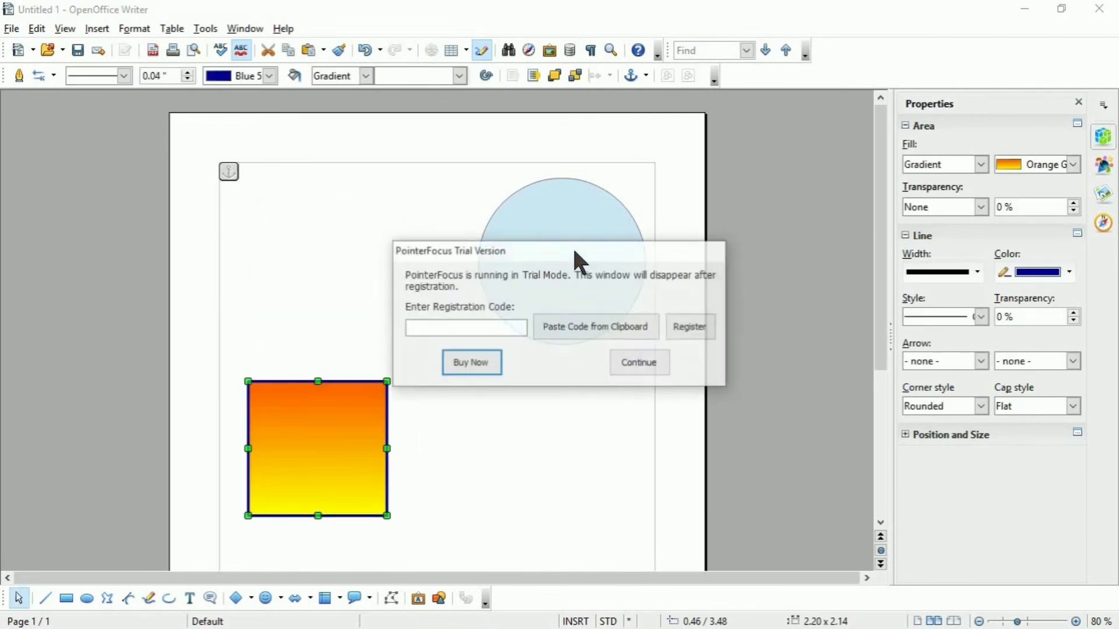
{"action": "left_click", "coordinate": [567, 237]}
{"action": "left_click_drag", "start_coordinate": [567, 237], "coordinate": [351, 260]}
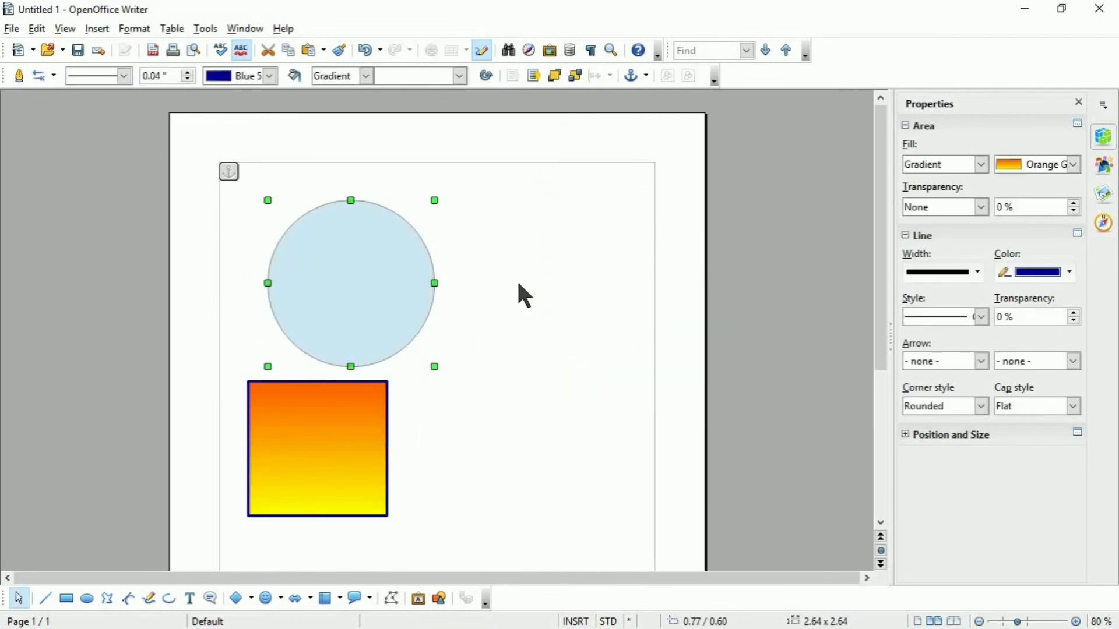